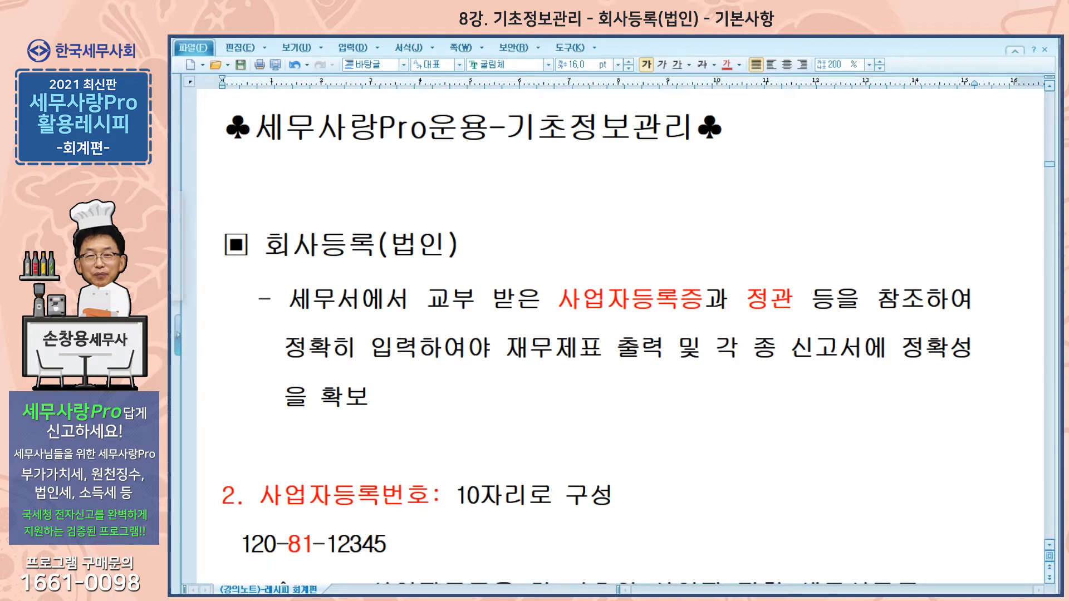
Switch to the 세무사랑Pro company registration, rename company 5000 to (주)세무사랑, and open its use-status options.
key(alt+Tab)
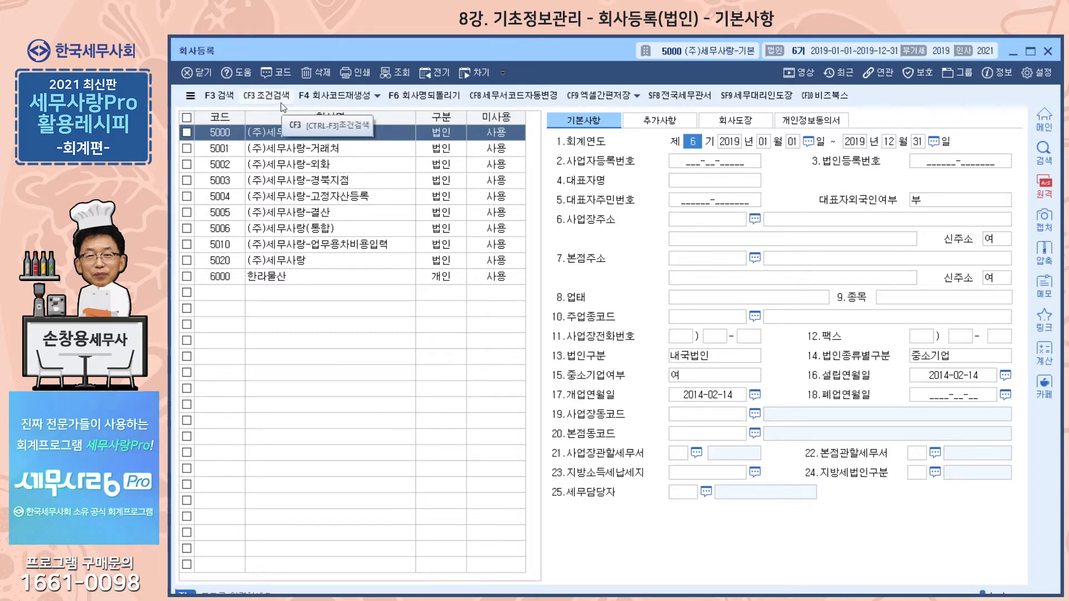
click(229, 136)
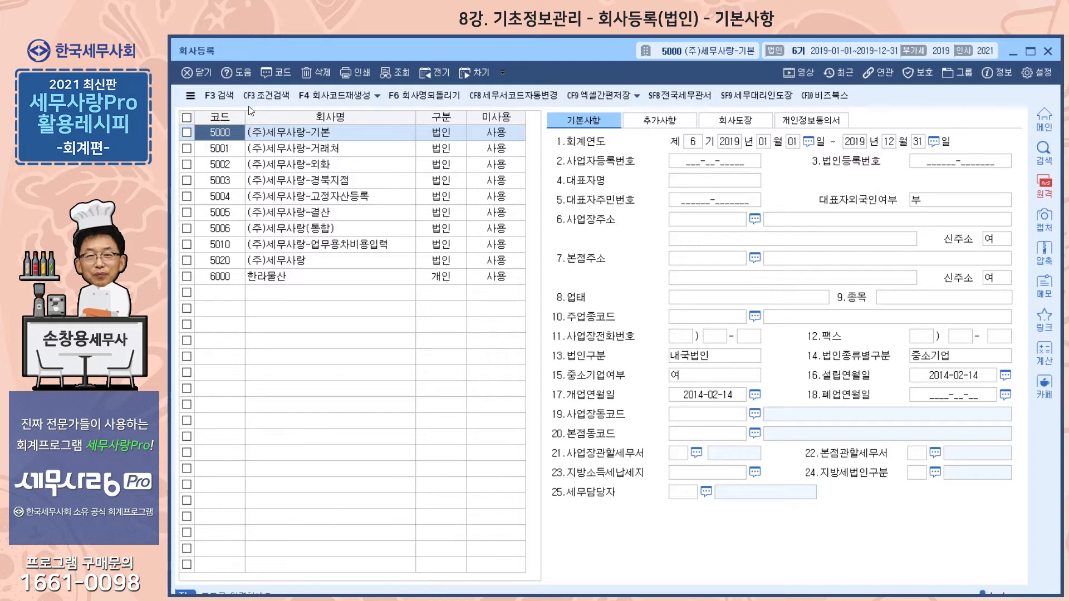
click(312, 134)
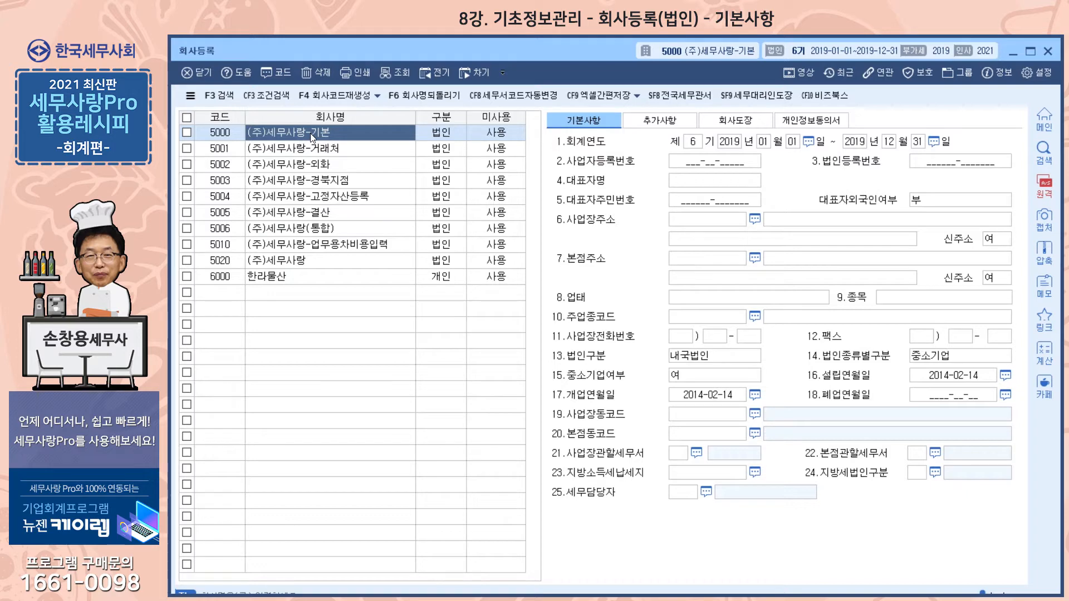
click(343, 135)
click(340, 131)
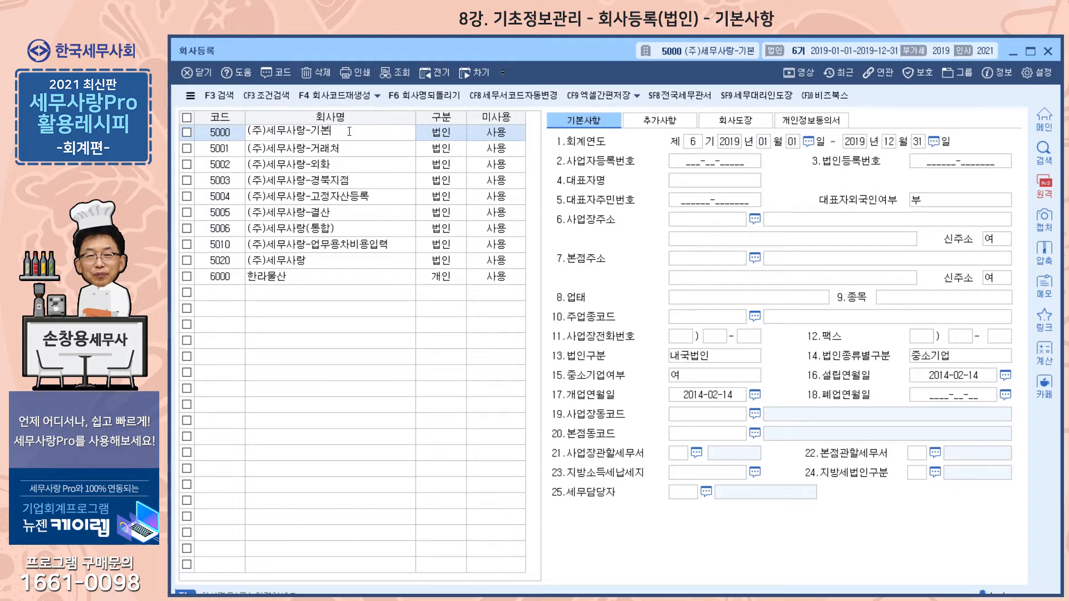
key(BackSpace)
key(BackSpace)
key(BackSpace)
key(Return)
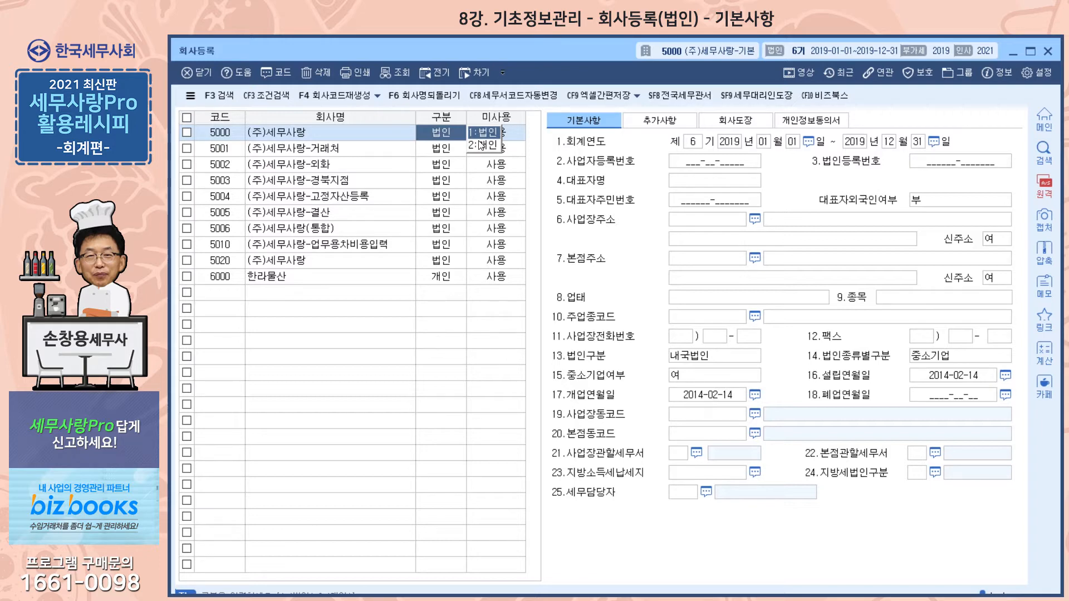
click(517, 135)
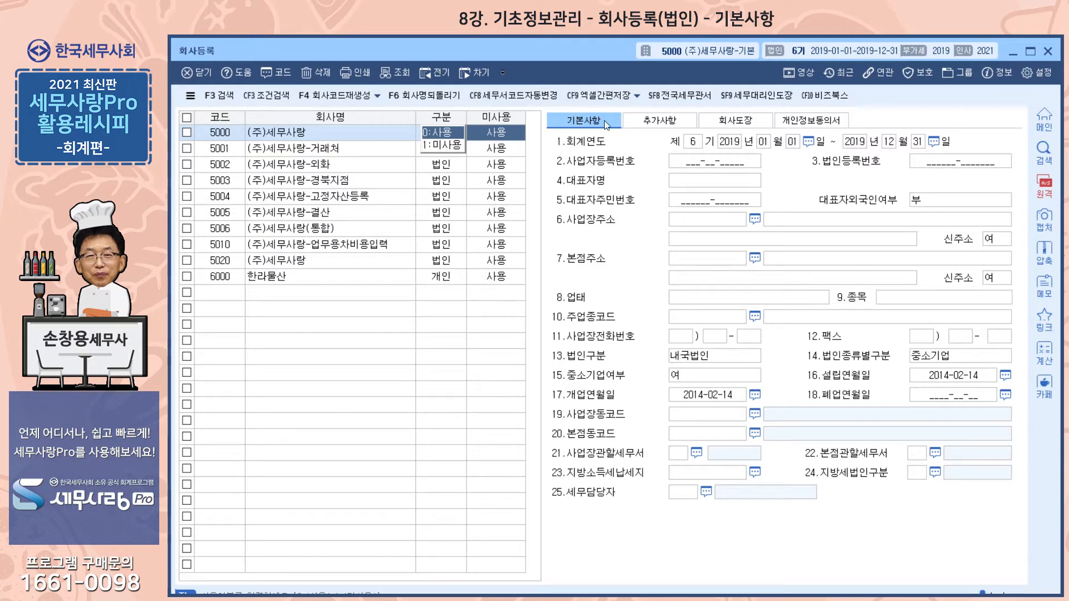
Set company 5000's fiscal term to 8 so the accounting year covers 2021.
click(693, 144)
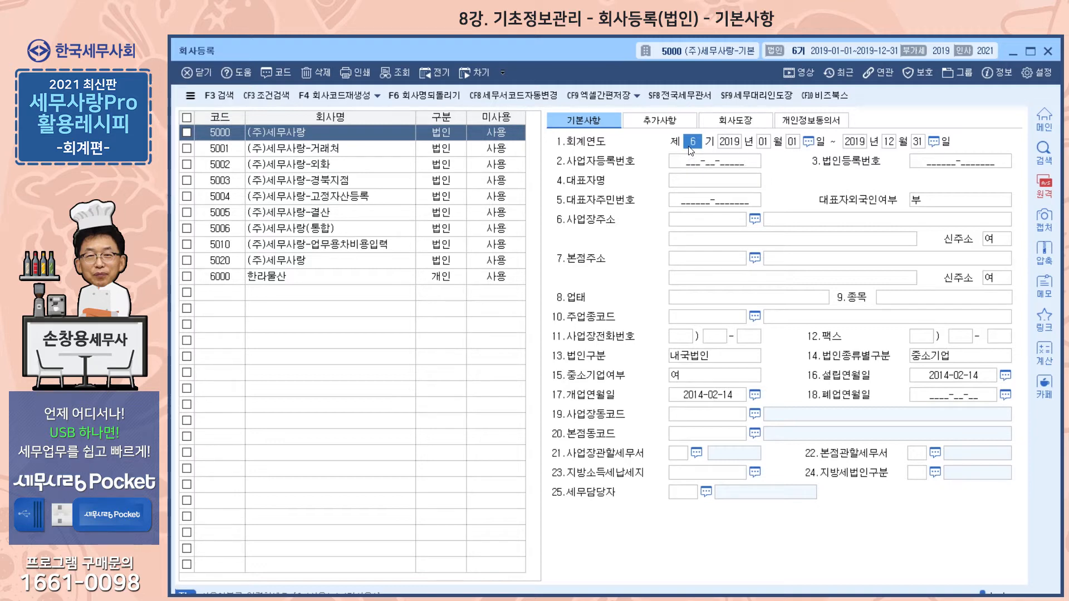
text(8)
key(Return)
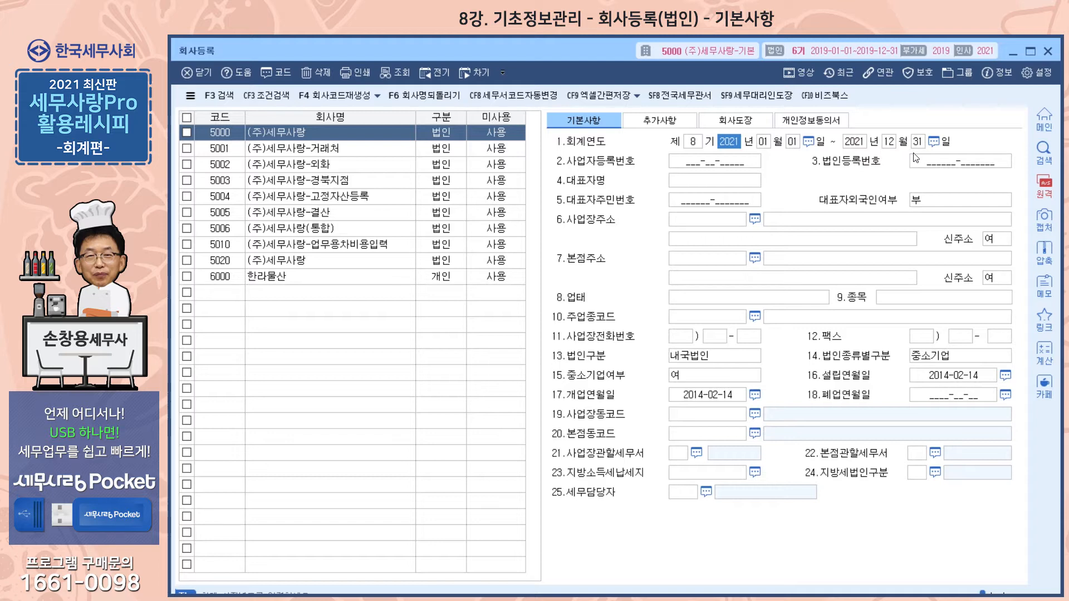
Enter the company's business registration number and accept it as a duplicate.
click(736, 166)
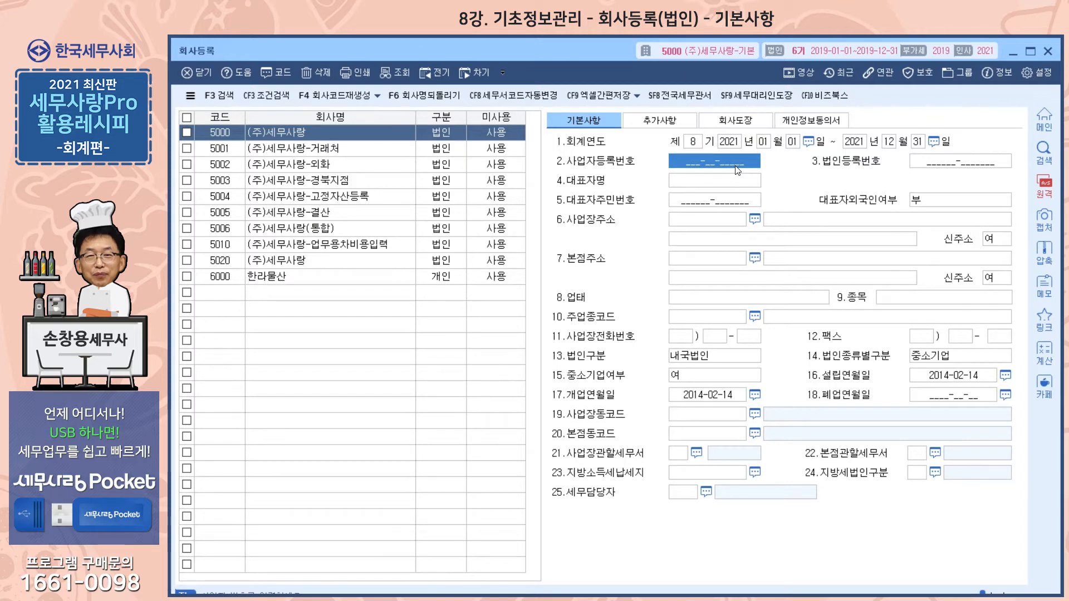
text(105-)
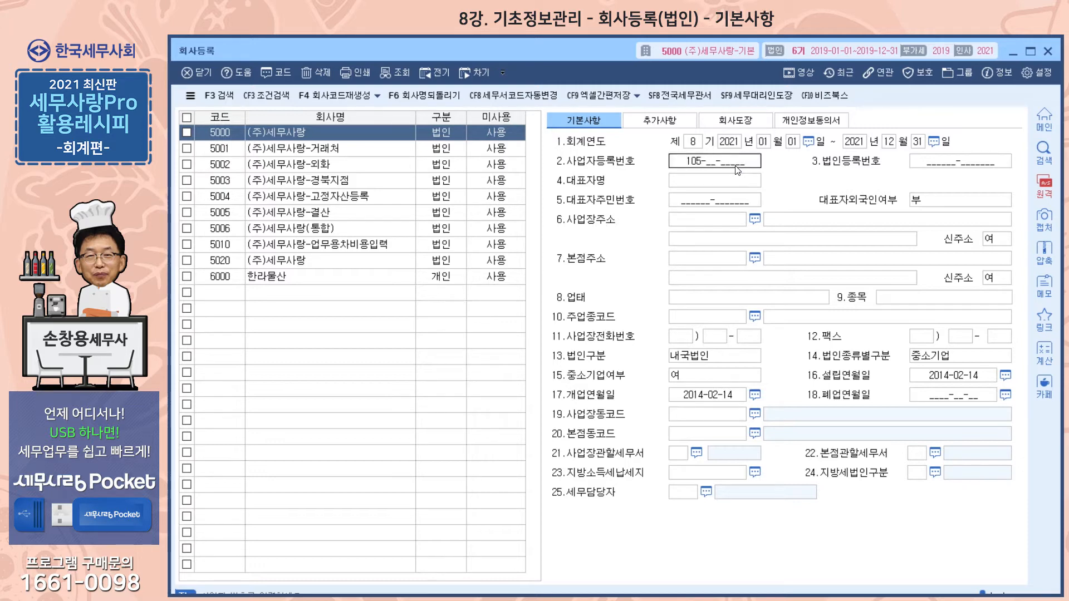
text(87-51159)
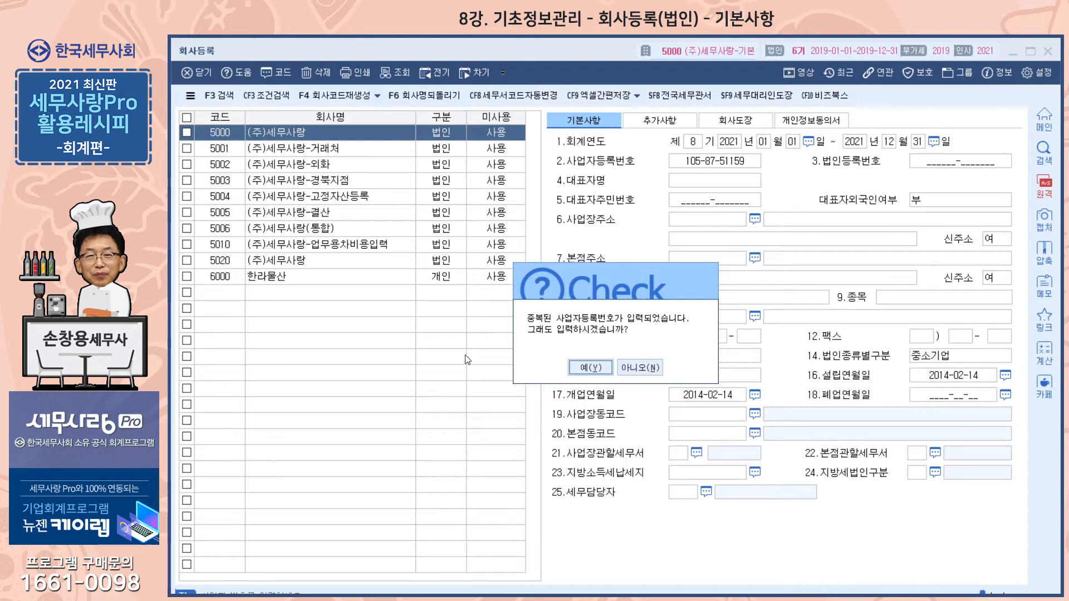
click(591, 368)
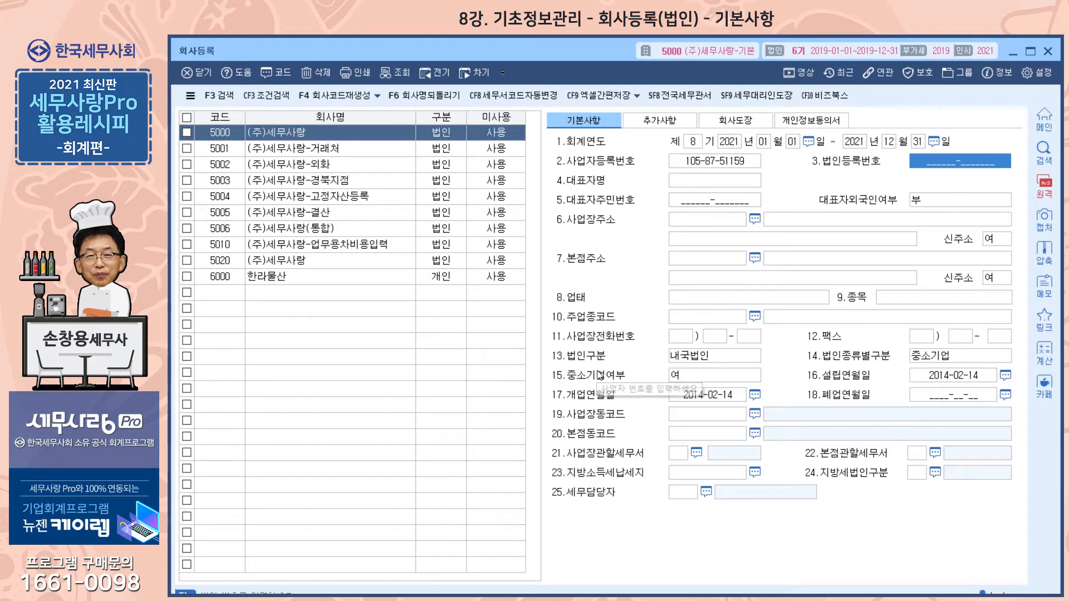
Switch to the lecture notes document and examine the section explaining how the 10-digit business registration number is composed.
click(541, 595)
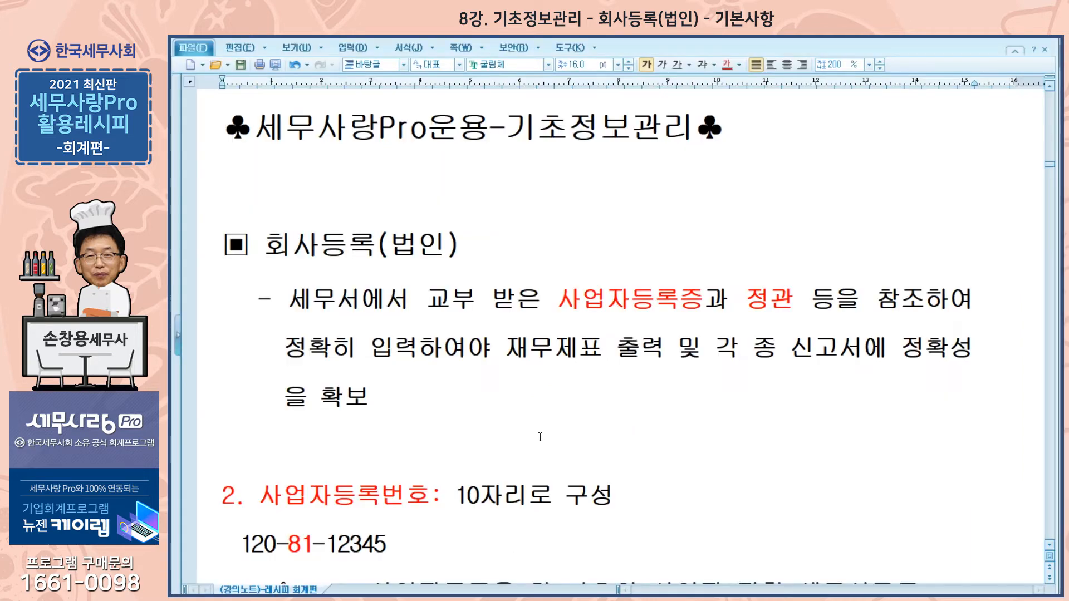
scroll(542, 435, down, 1)
scroll(542, 435, down, 4)
scroll(541, 434, down, 1)
scroll(542, 435, up, 1)
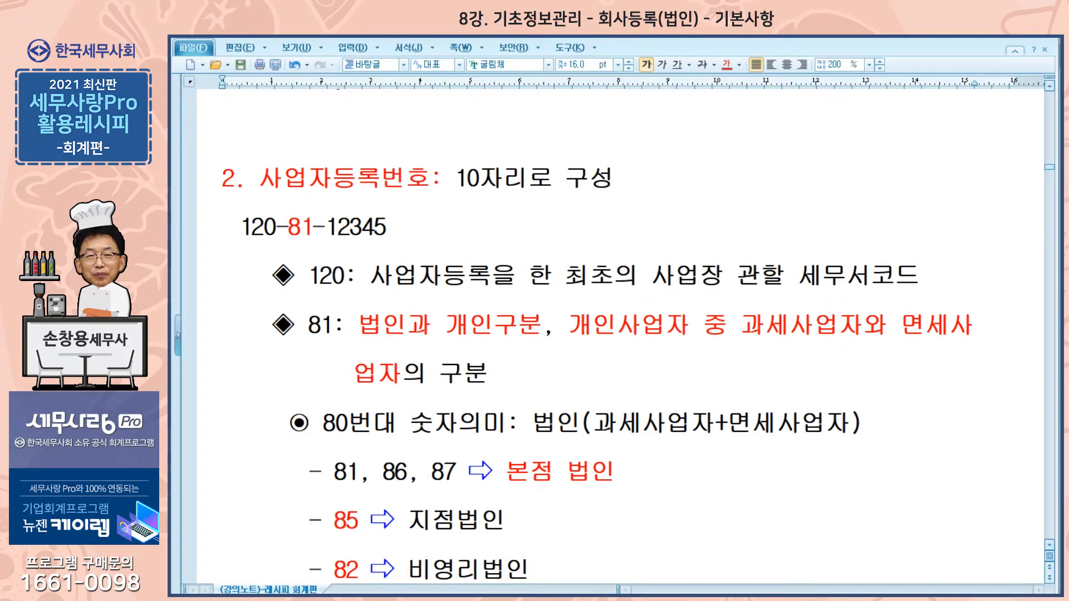
click(1049, 545)
click(1049, 546)
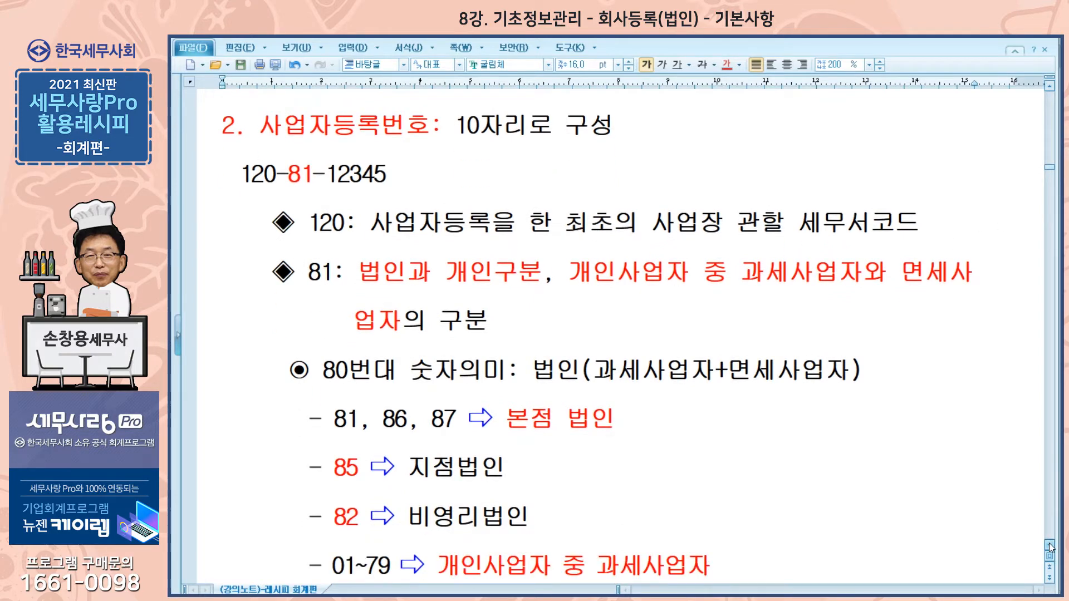
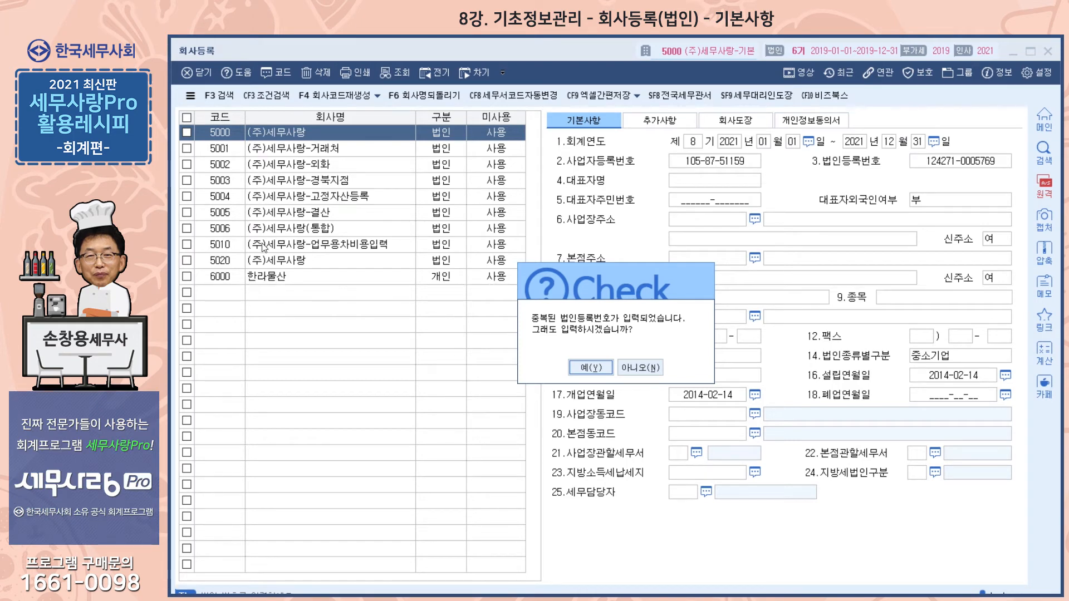
Accept the duplicate corporate registration number in the company registration and enter the representative's name.
click(593, 366)
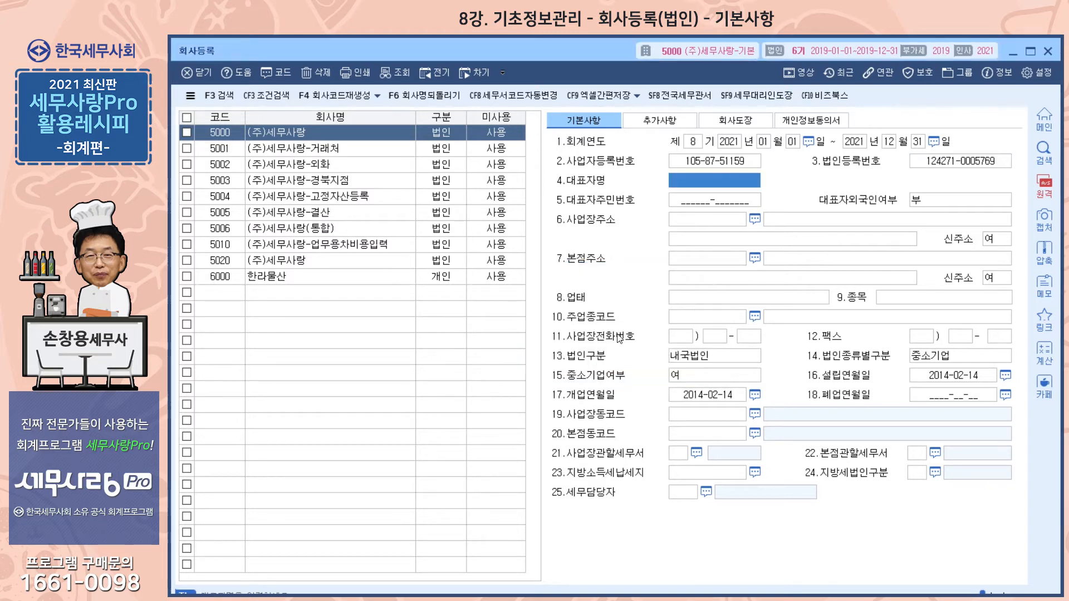
text(김세무)
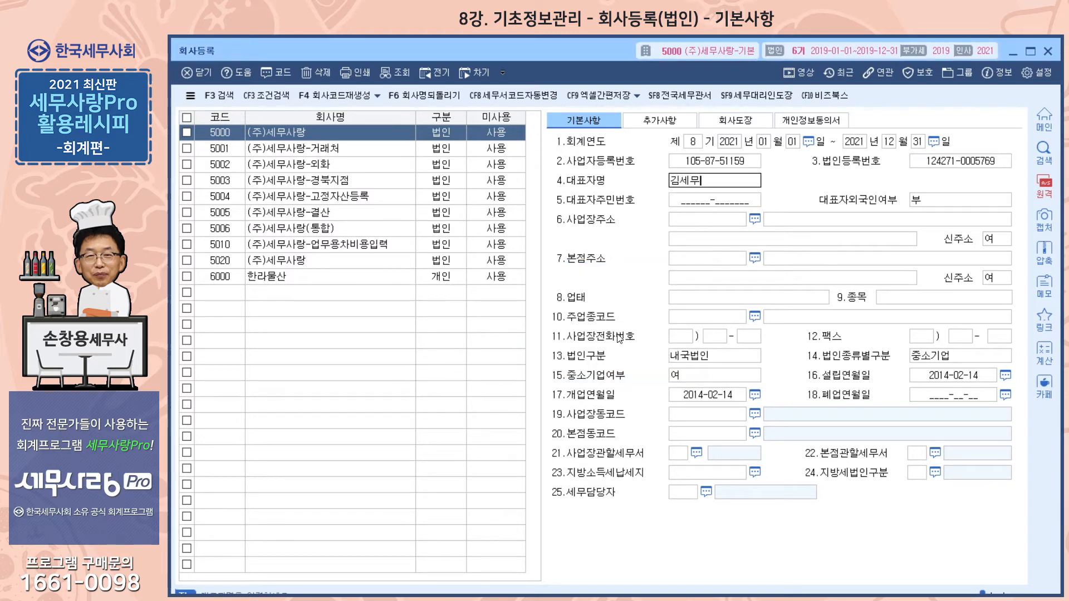
key(Return)
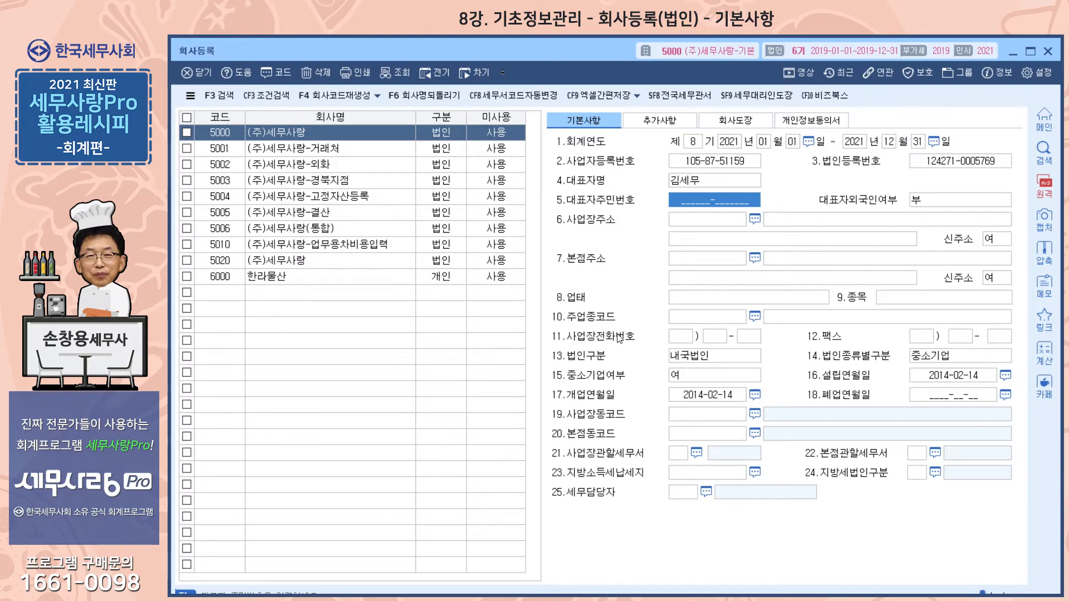
Enter the representative's resident registration number, allowing it despite the duplicate and validity checks.
text(7012)
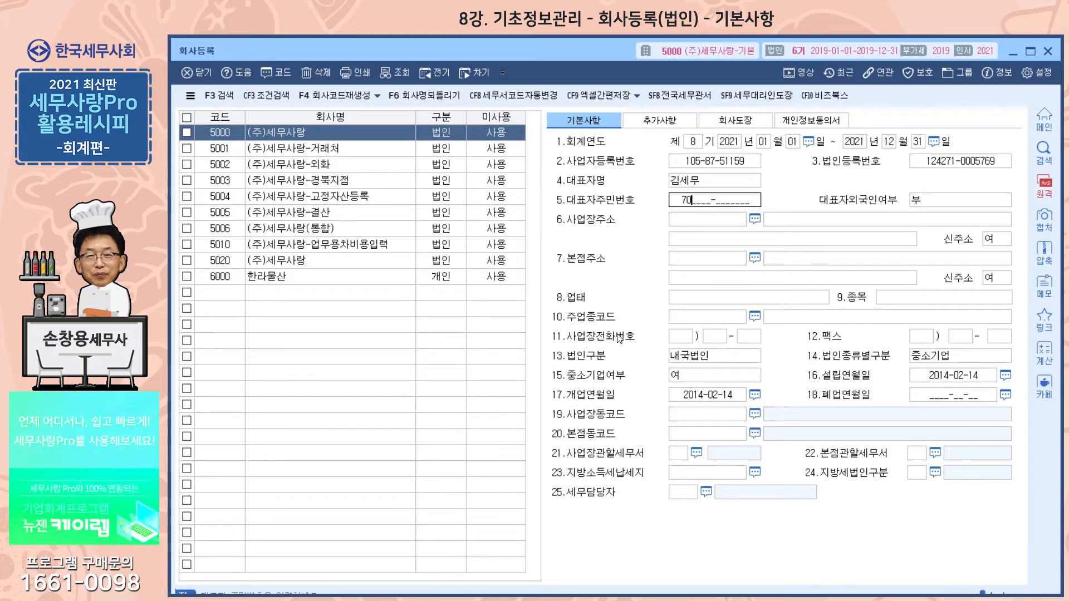
text(01-1)
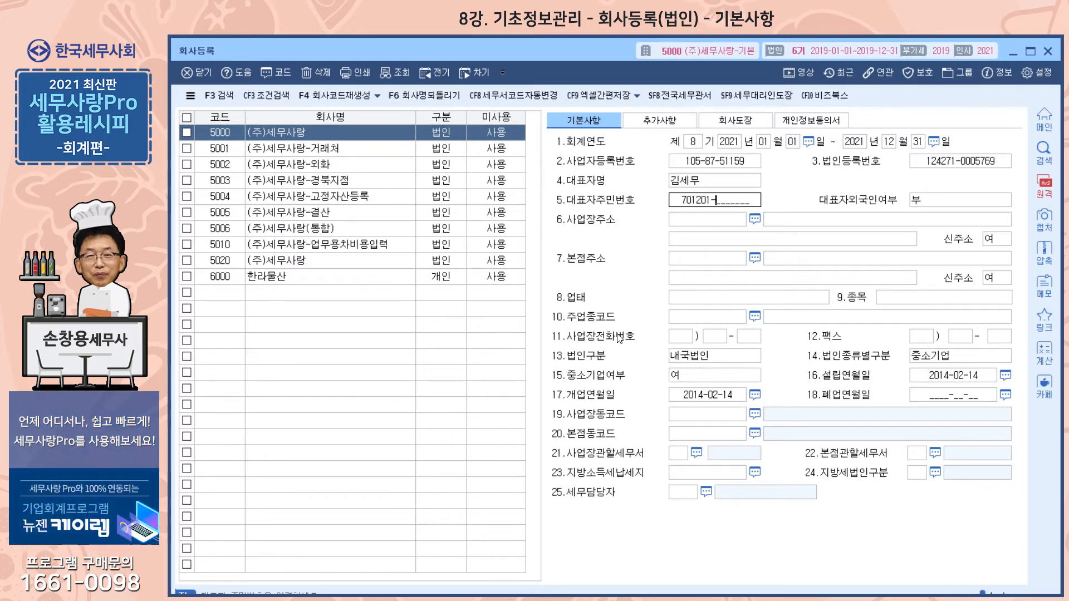
text(234587)
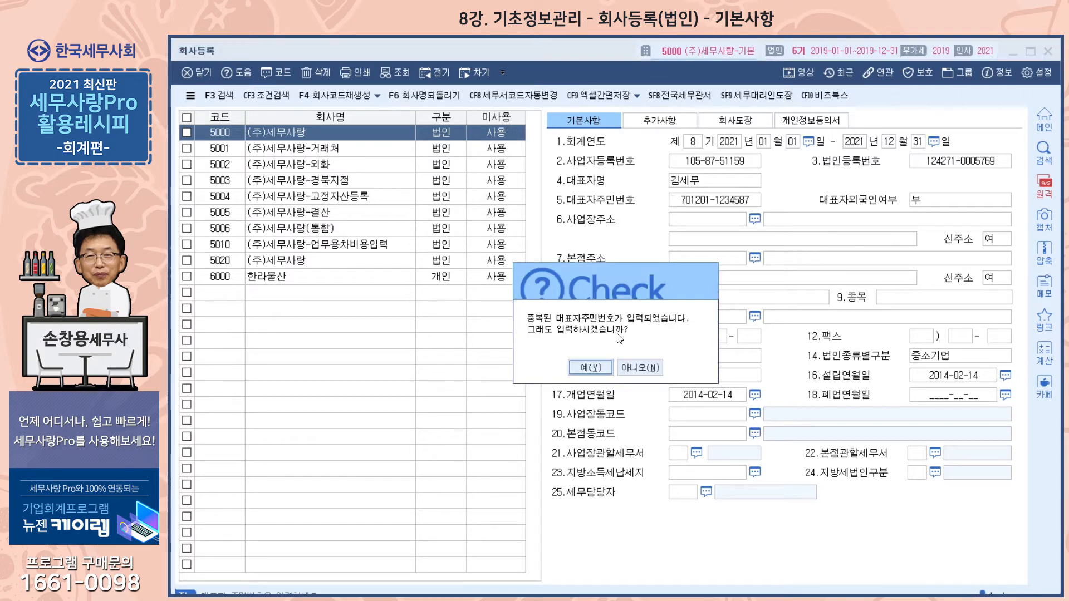
key(Return)
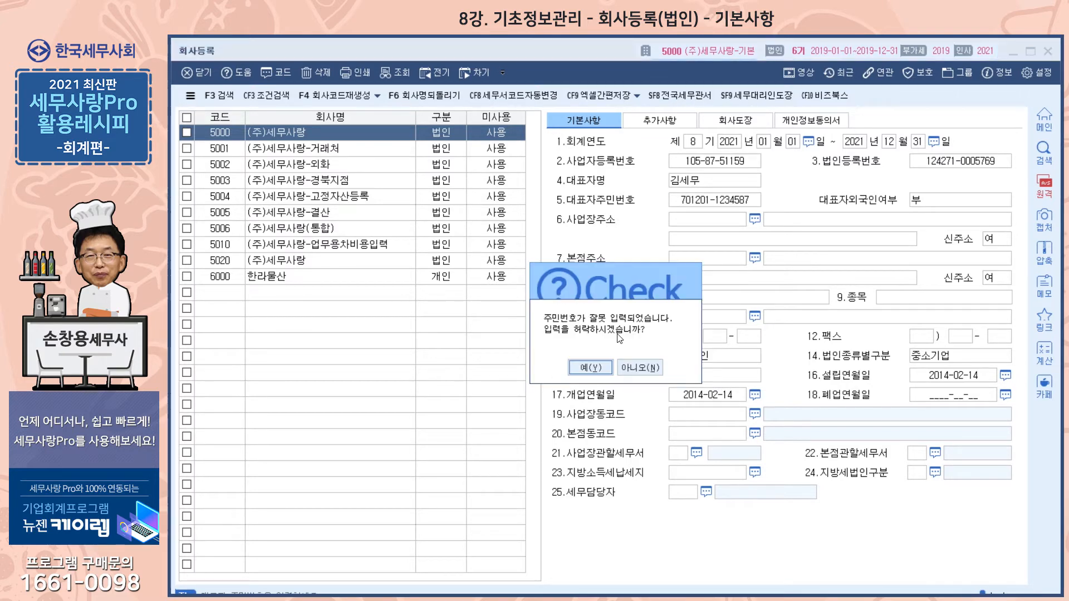
click(589, 372)
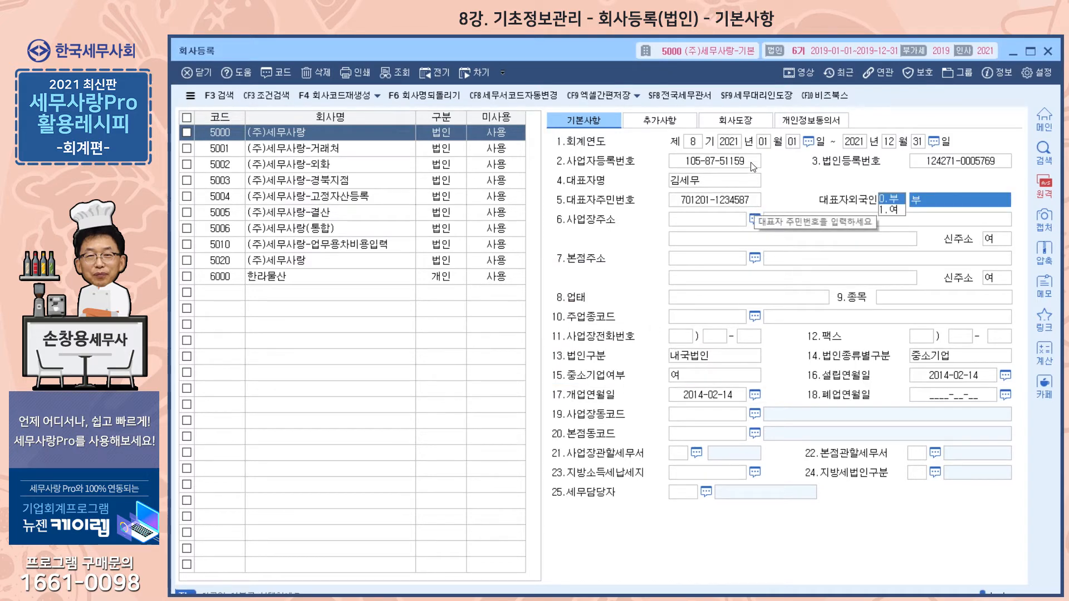
Recheck the representative's resident registration number and decline the duplicate to clear the field.
click(752, 203)
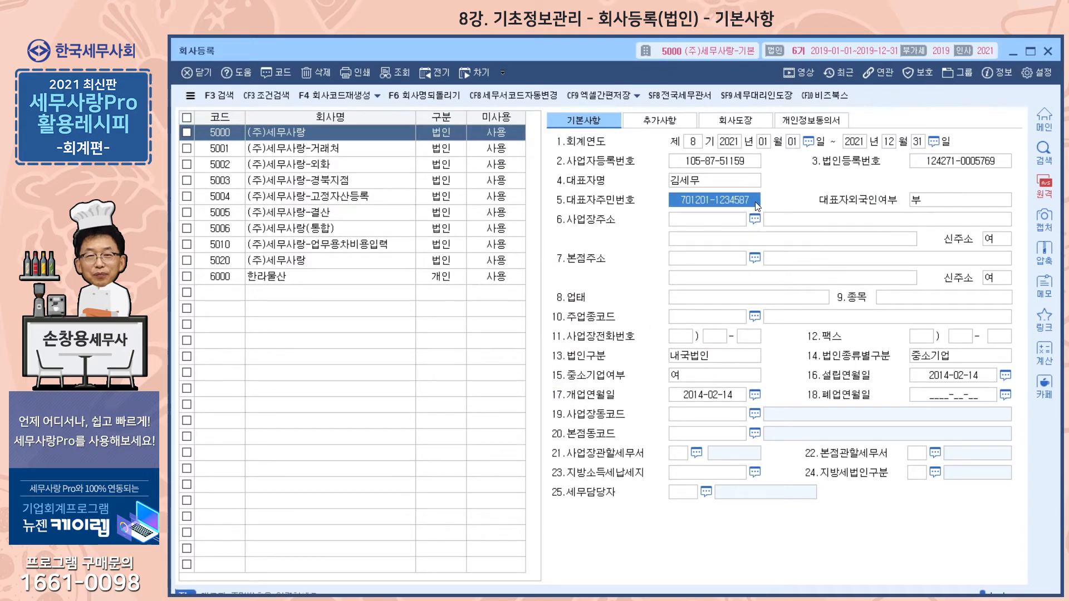
key(Return)
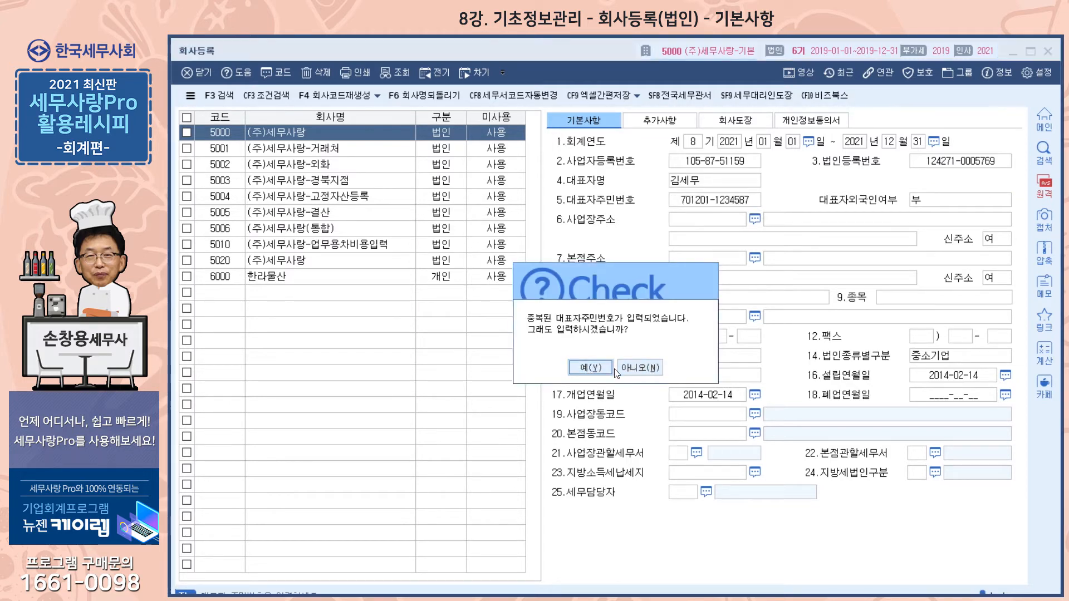
click(647, 366)
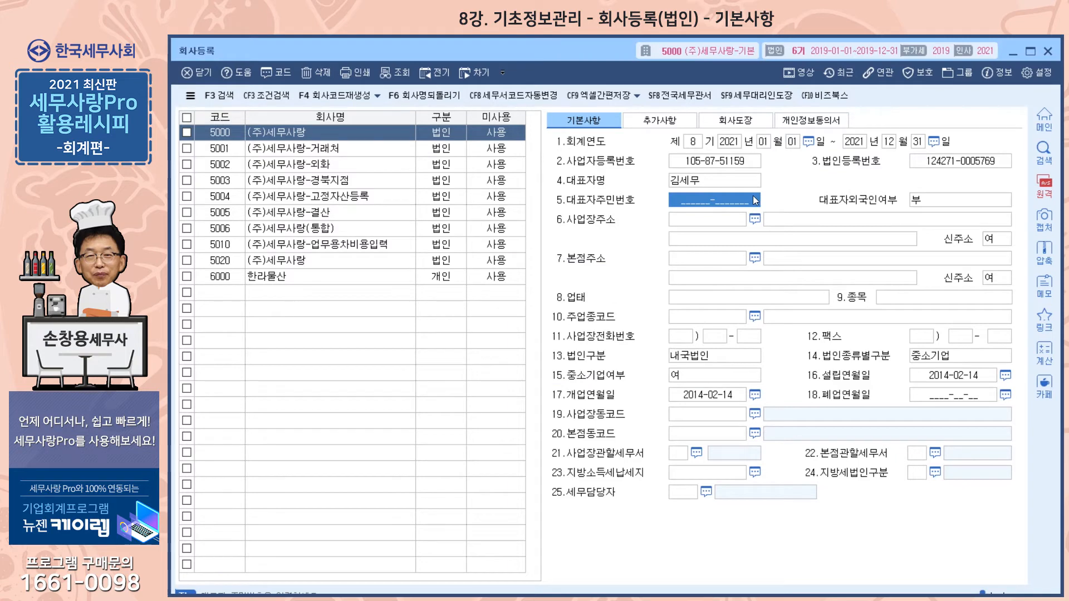
Enter a different resident registration number for the representative, recheck it, and allow it despite the validity check.
text(701)
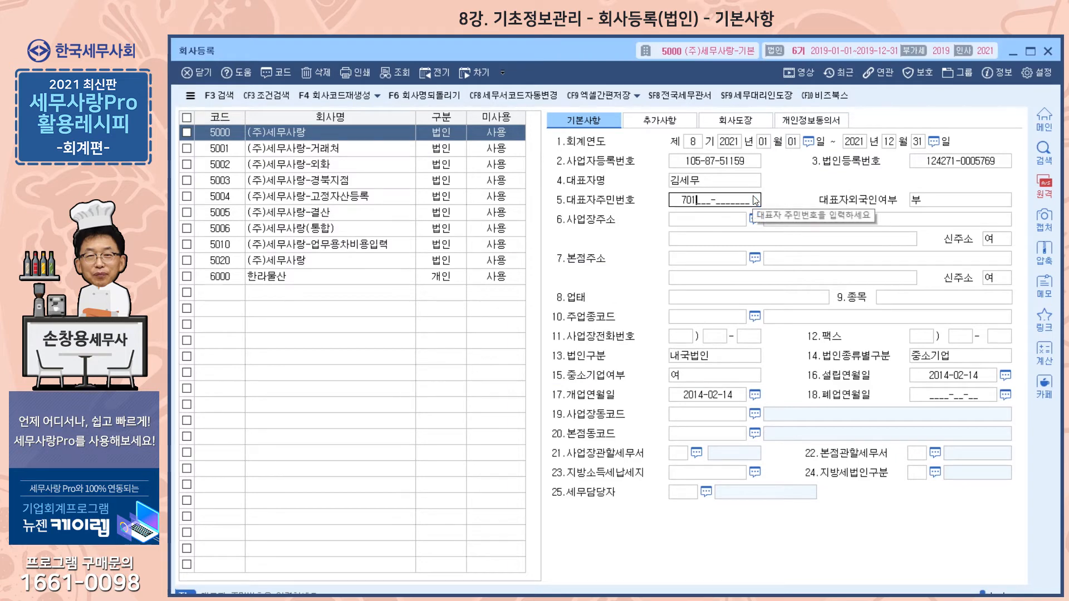
text(201-123458)
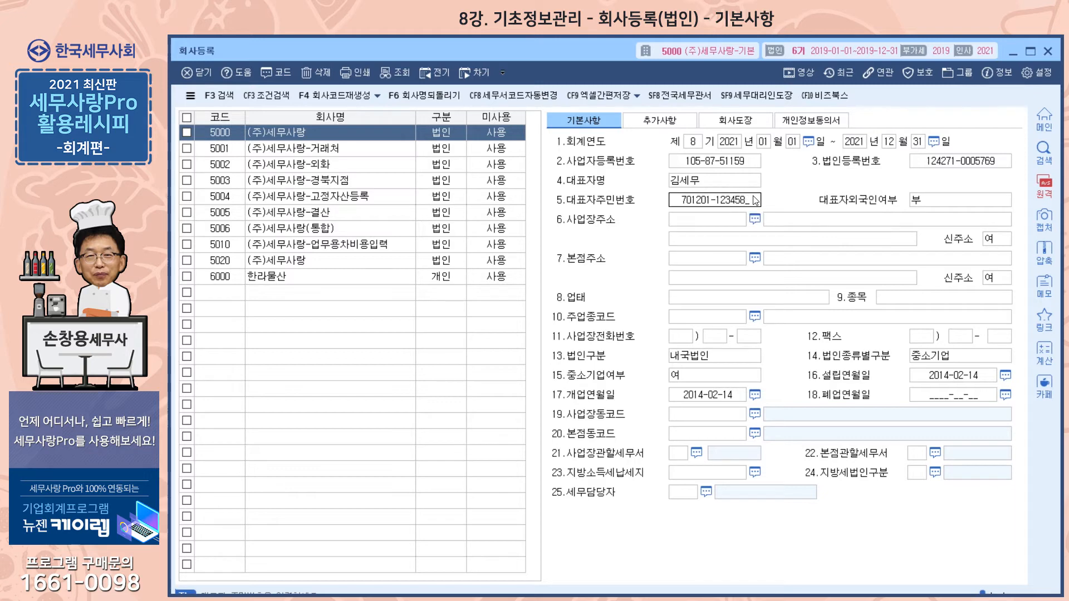
text(8)
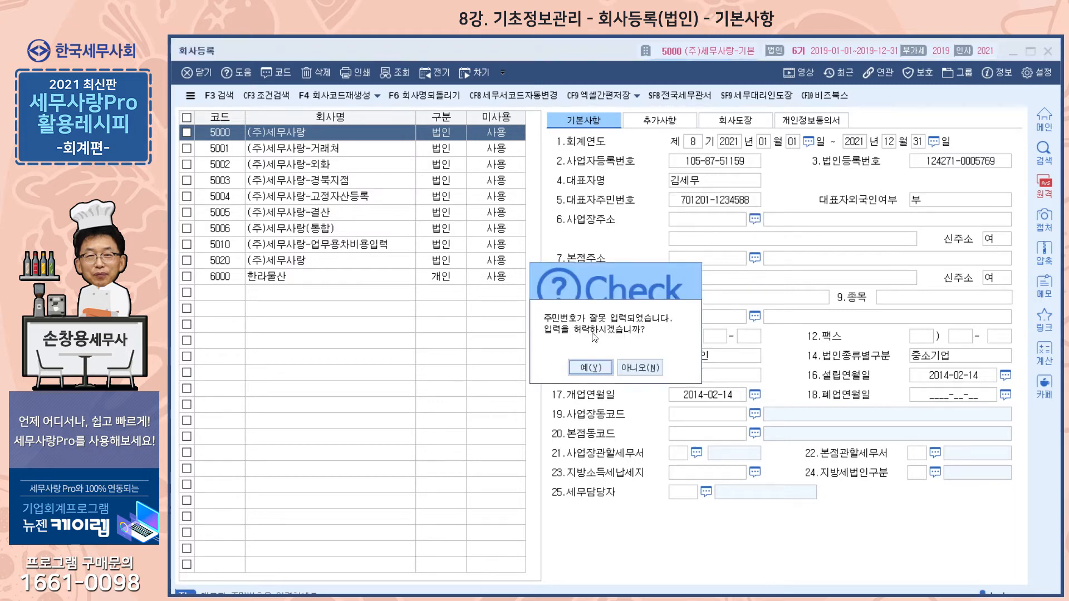
click(586, 366)
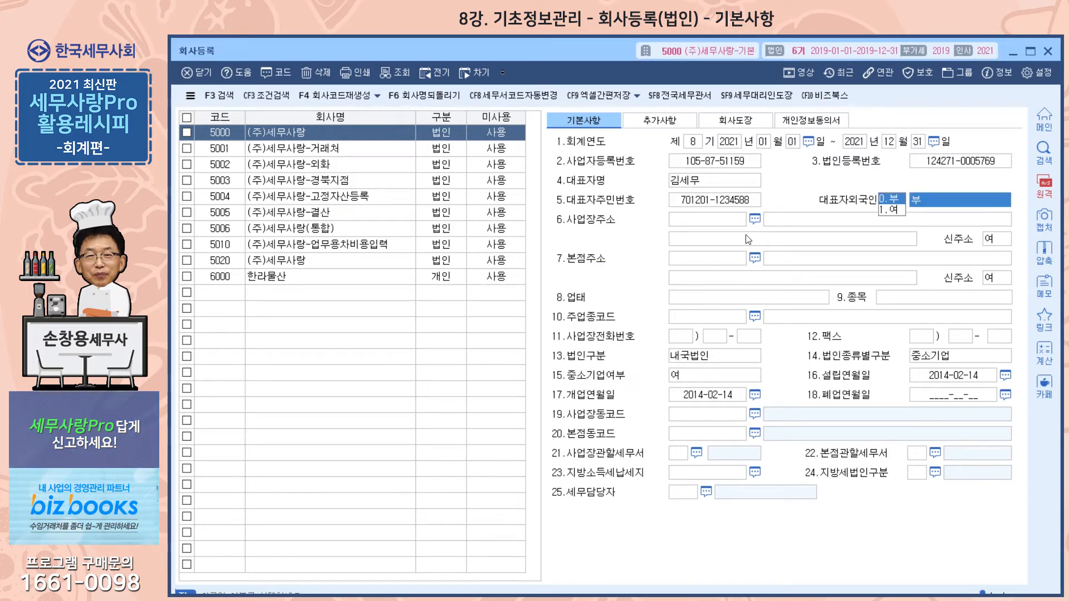
click(757, 204)
key(Return)
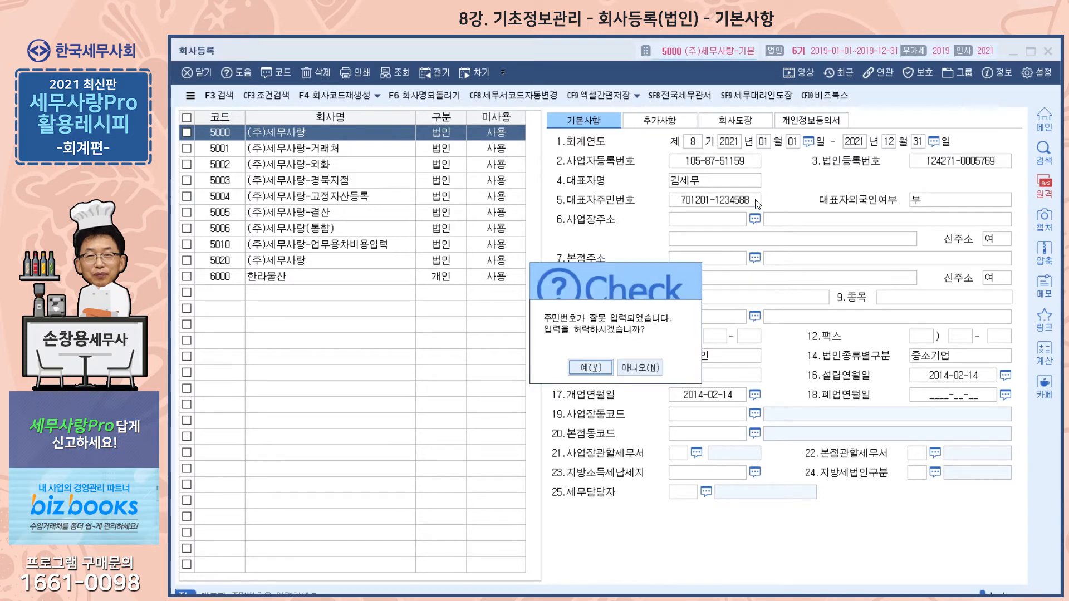
click(600, 366)
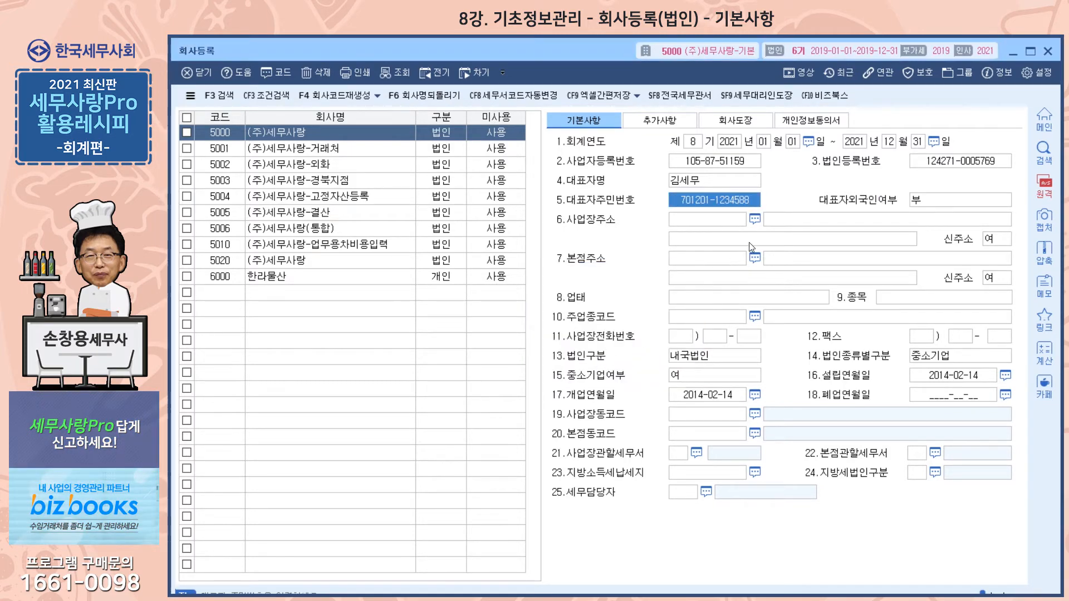
Recheck the representative's resident registration number once more and allow the entry despite the validity check.
click(750, 198)
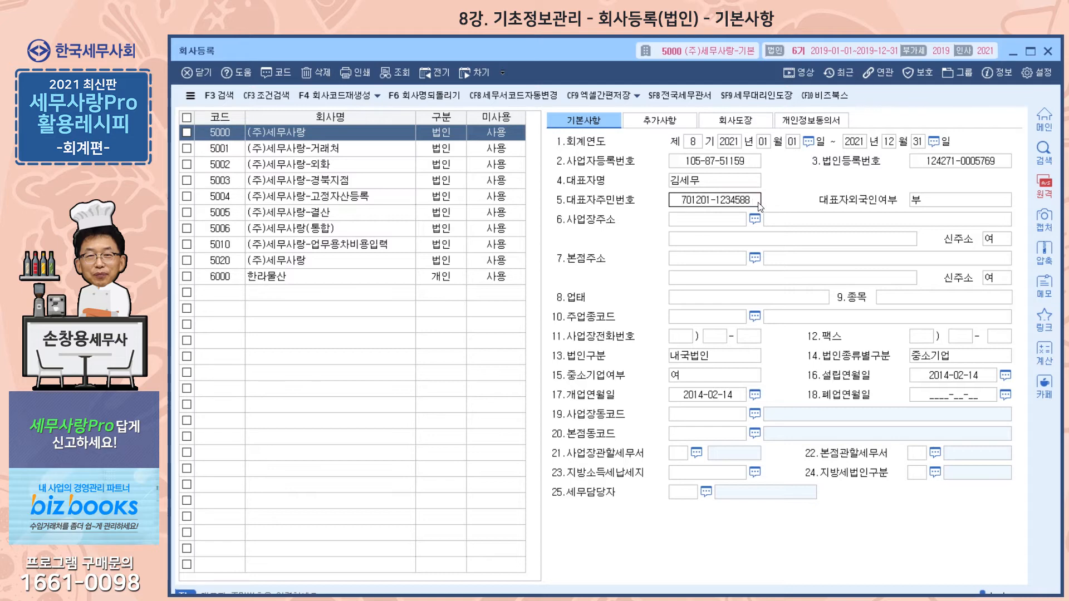
key(Right)
key(Right)
key(Right)
key(Right)
key(Right)
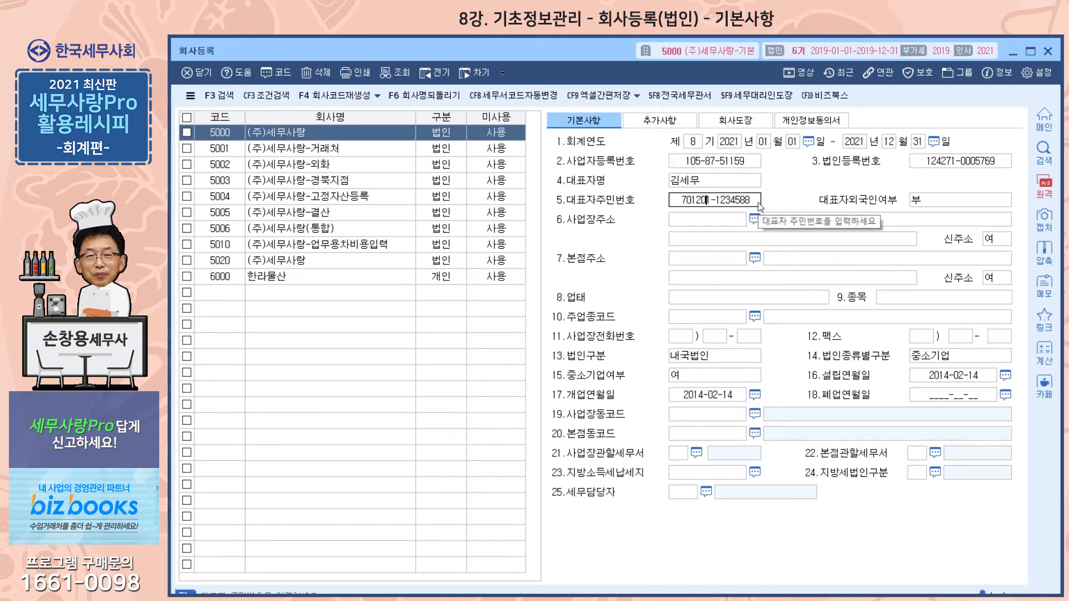
key(Right)
key(Right)
key(Right)
key(Right)
key(Right)
key(Right)
key(Right)
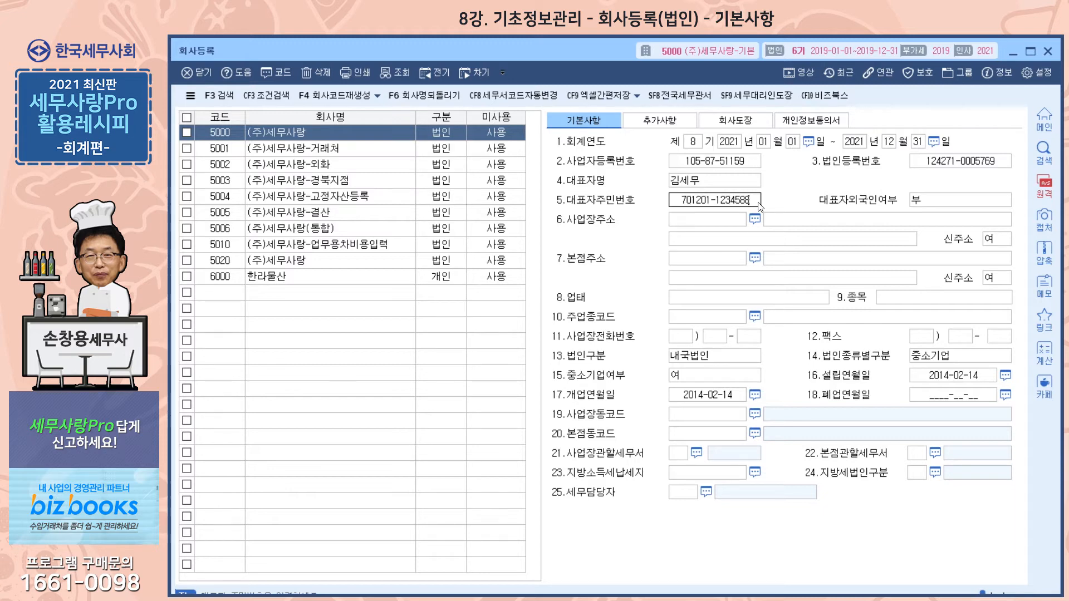
key(Return)
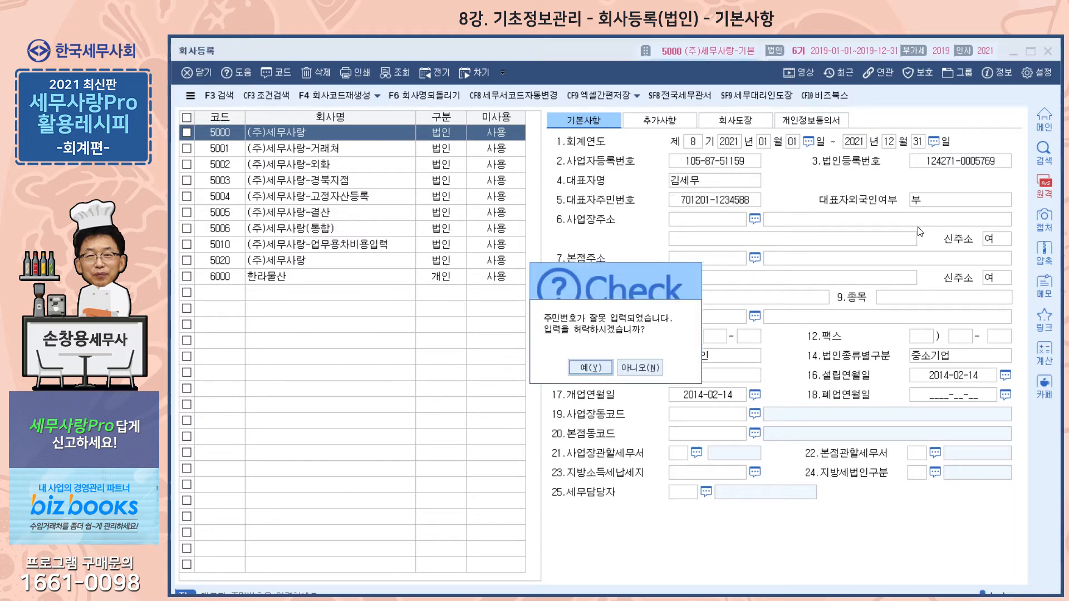
click(590, 368)
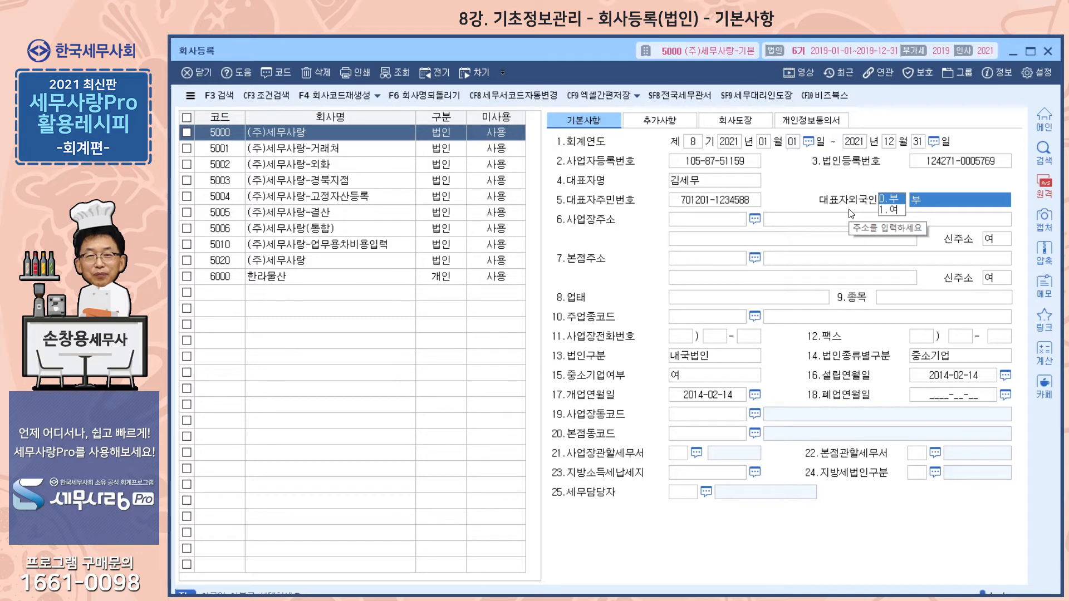
Look up the company's street address in the postal code search and apply its road-name result as the business address.
click(721, 221)
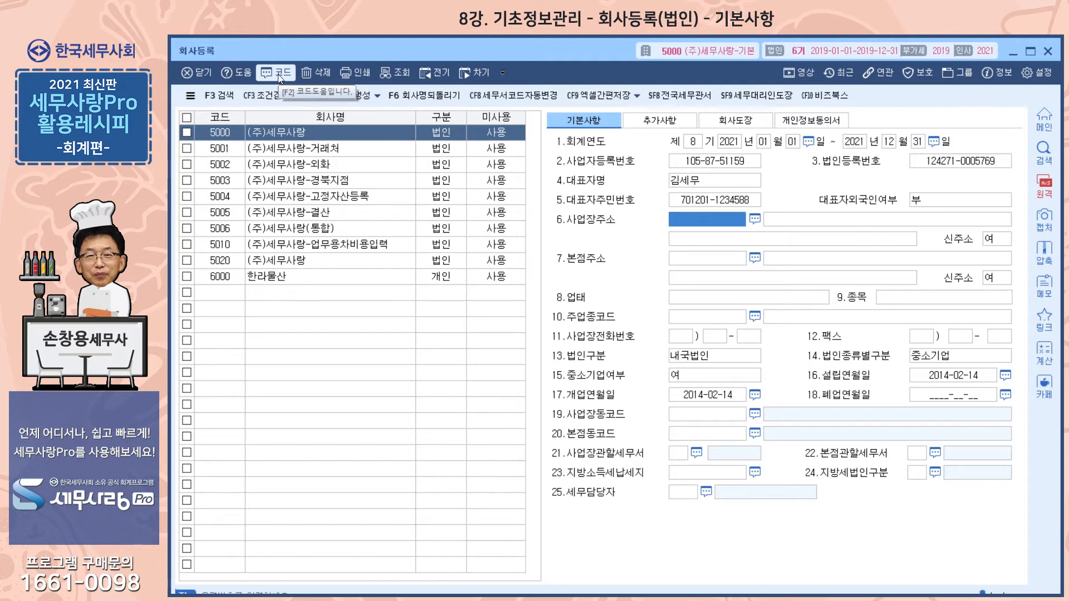
click(754, 220)
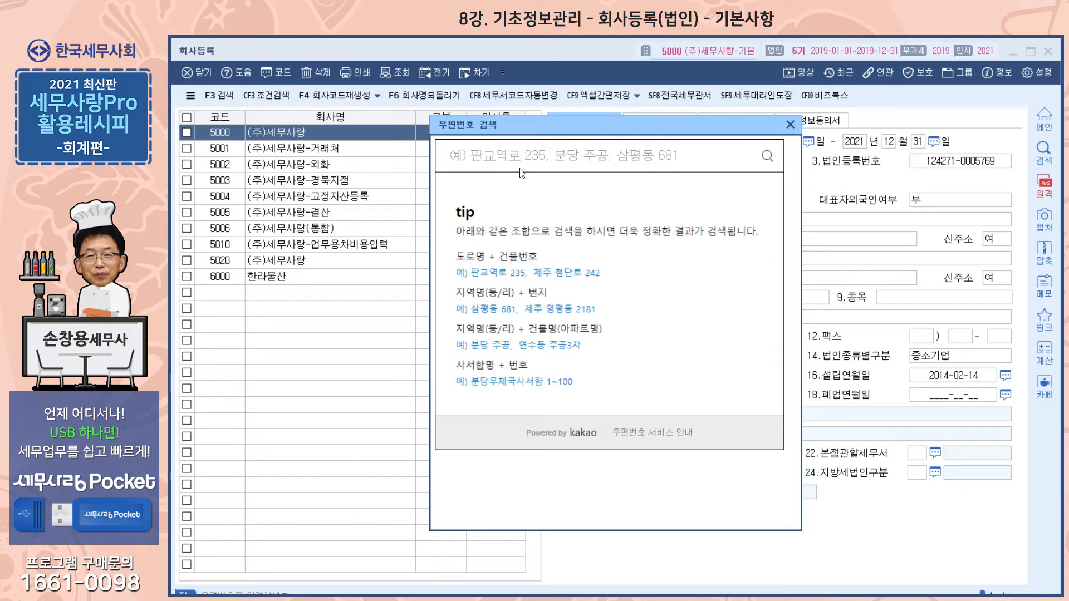
text(버드나류)
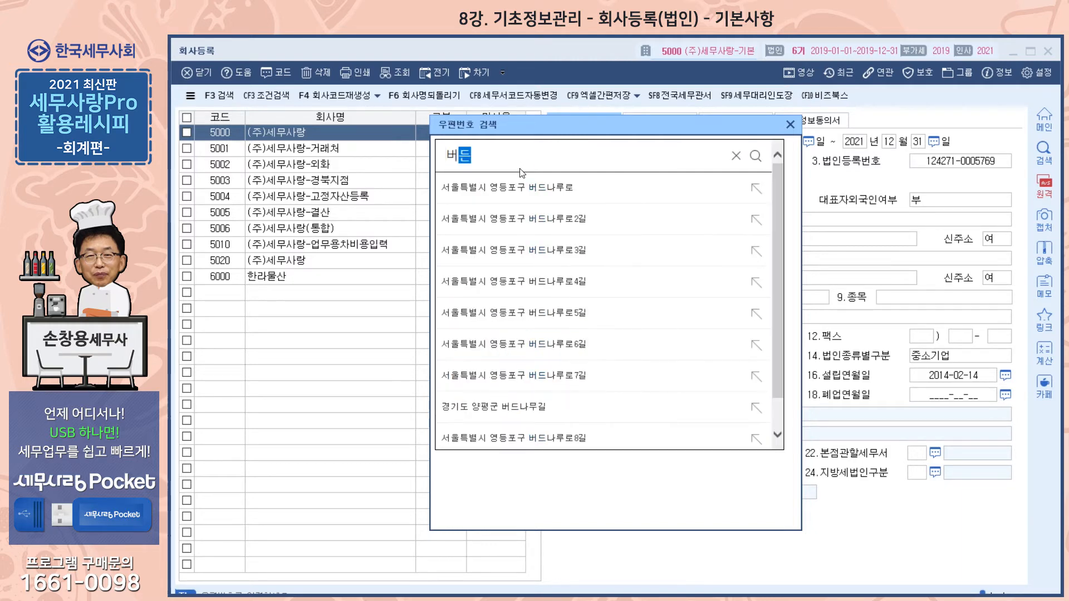
key(BackSpace)
text(루로 135)
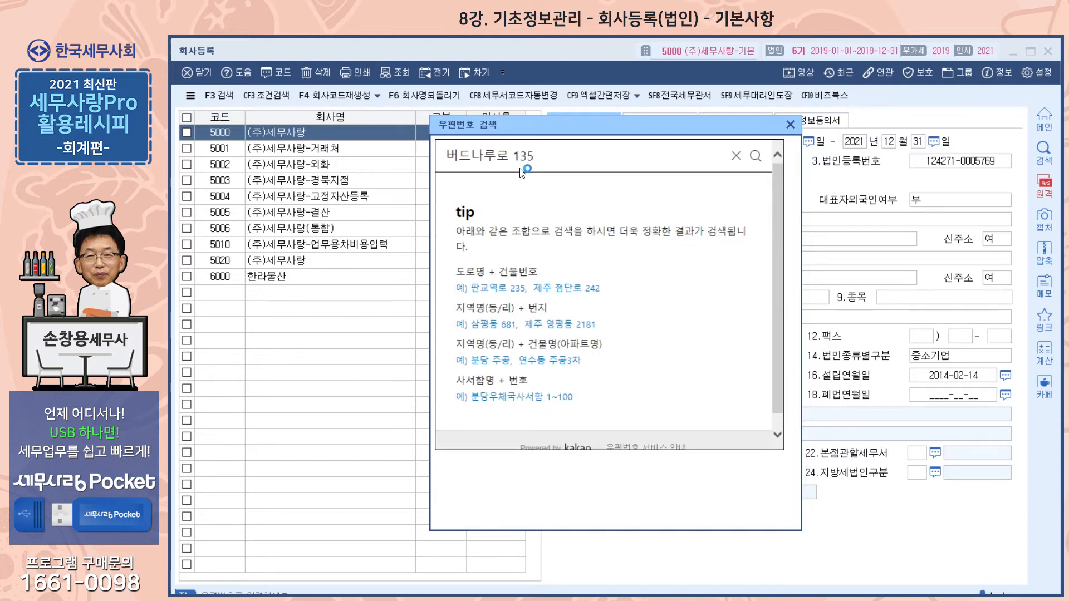
key(Return)
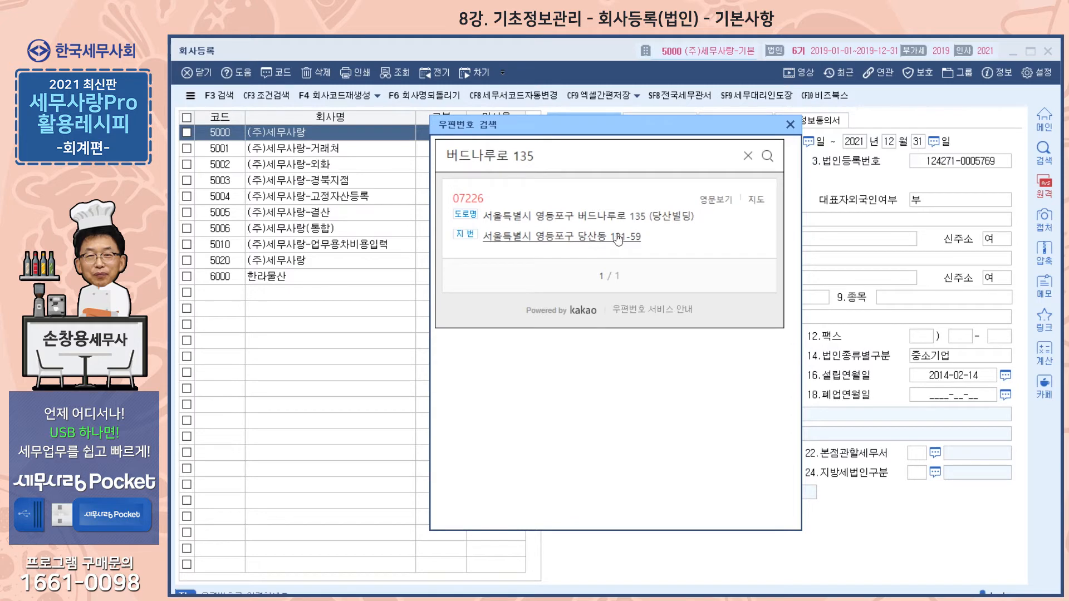
click(659, 220)
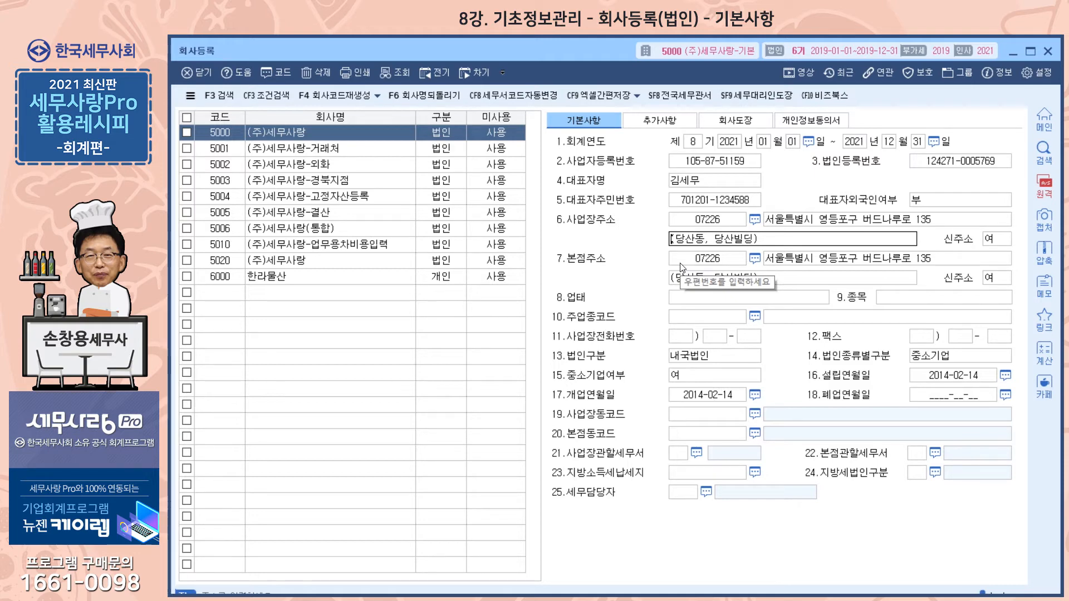
Enter 서비스 as the business type (업태) and 소프웨어개발 as the business item (종목).
click(708, 305)
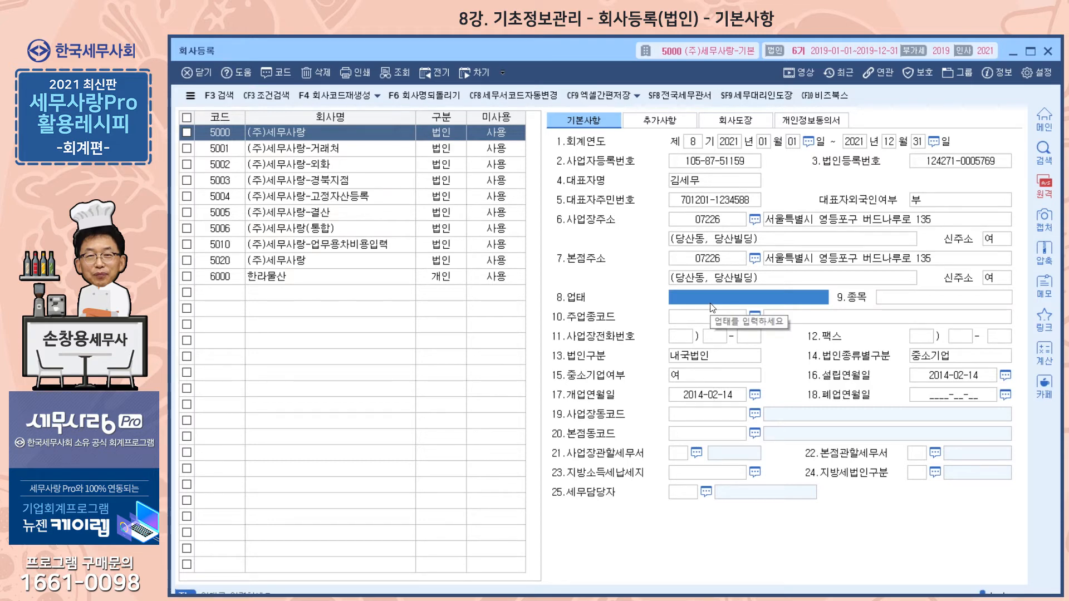
text(서비스)
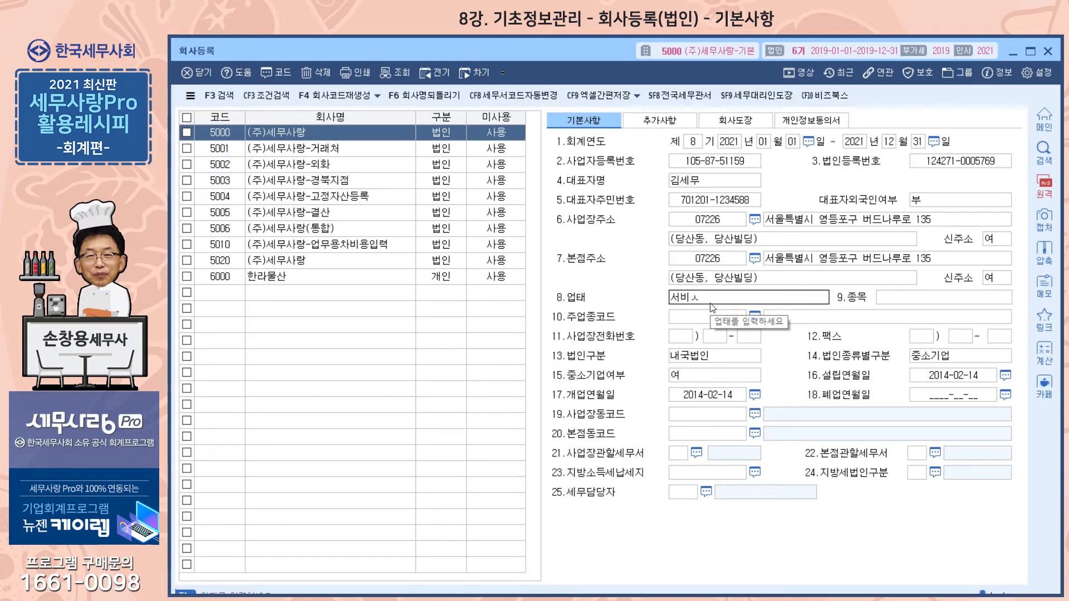
key(Return)
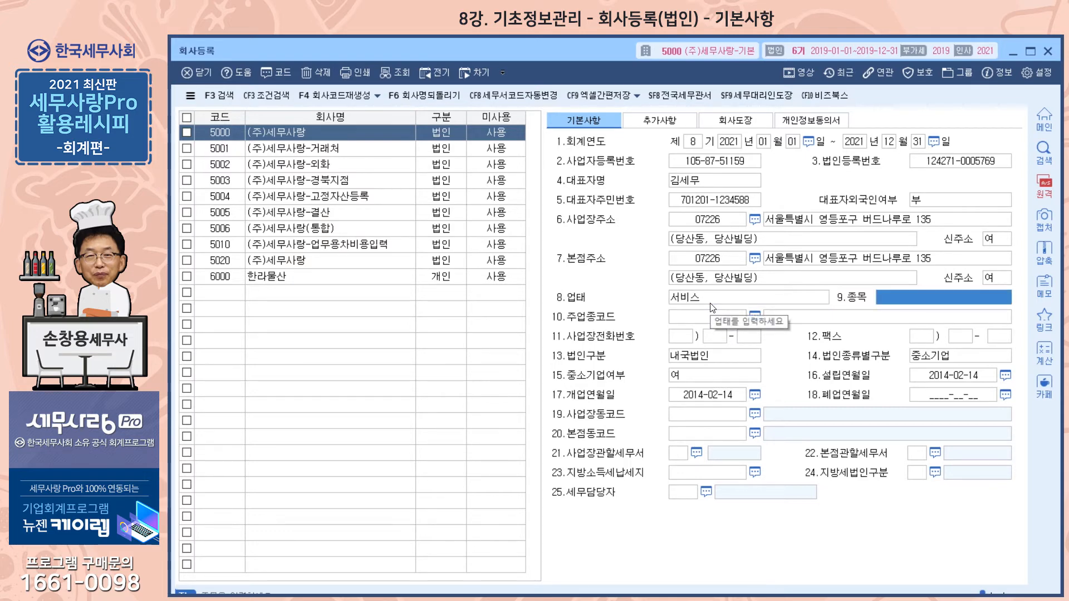
text(소프웨어개발)
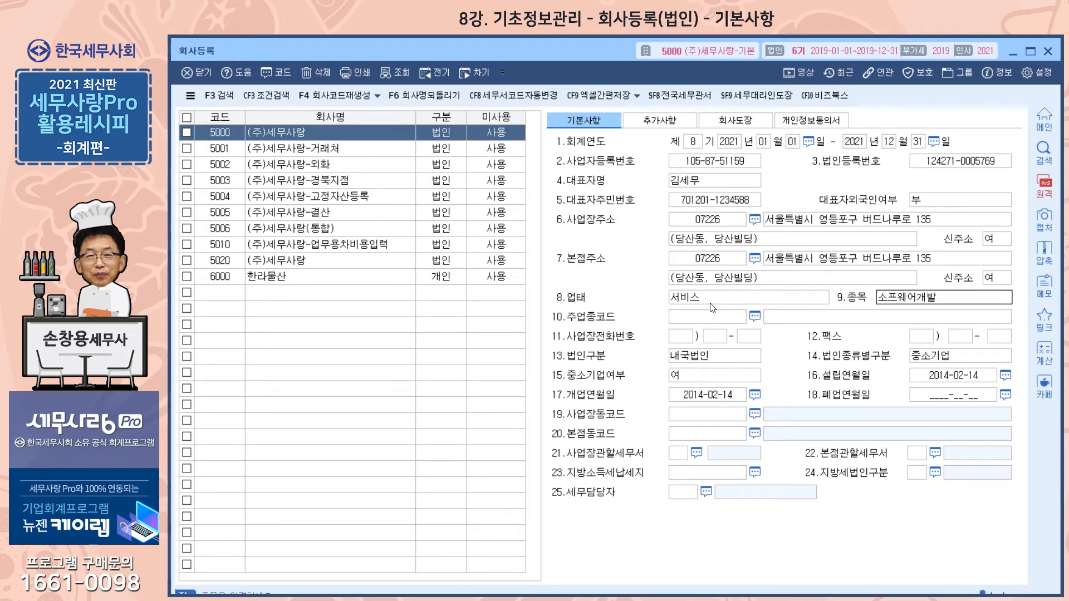
key(Return)
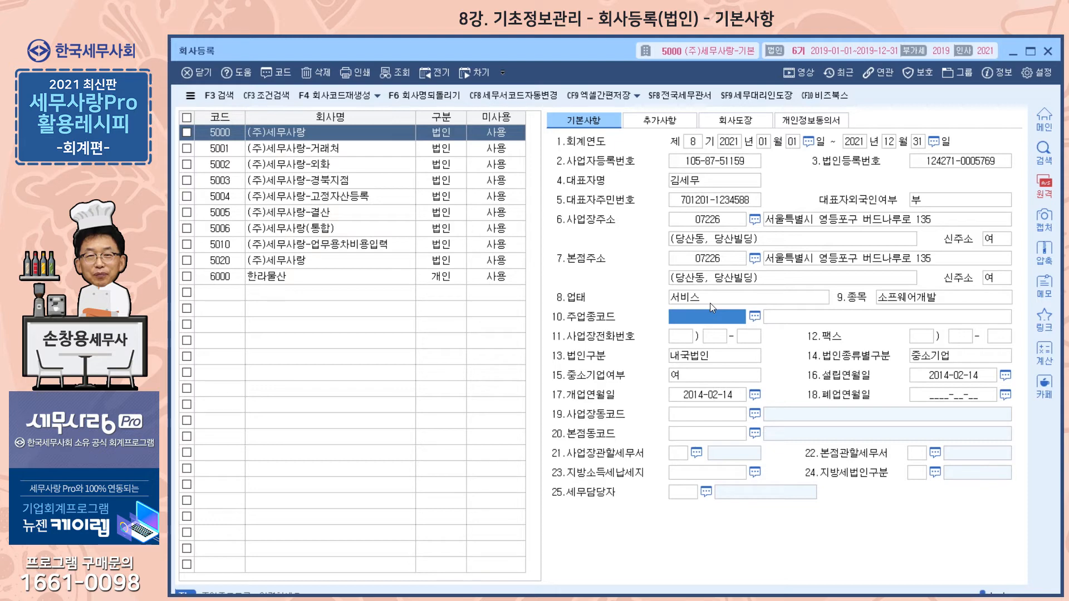
Search the main industry codes for 소프웨개발 and assign code 722000, 응용 소프트웨어 개발 및 공급업.
click(755, 317)
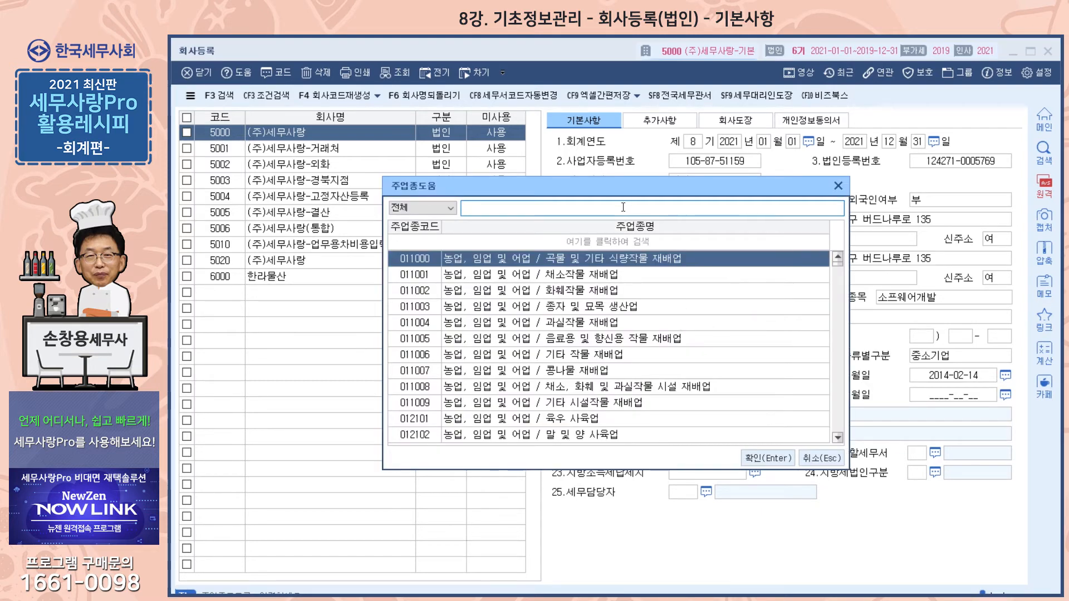
text(소)
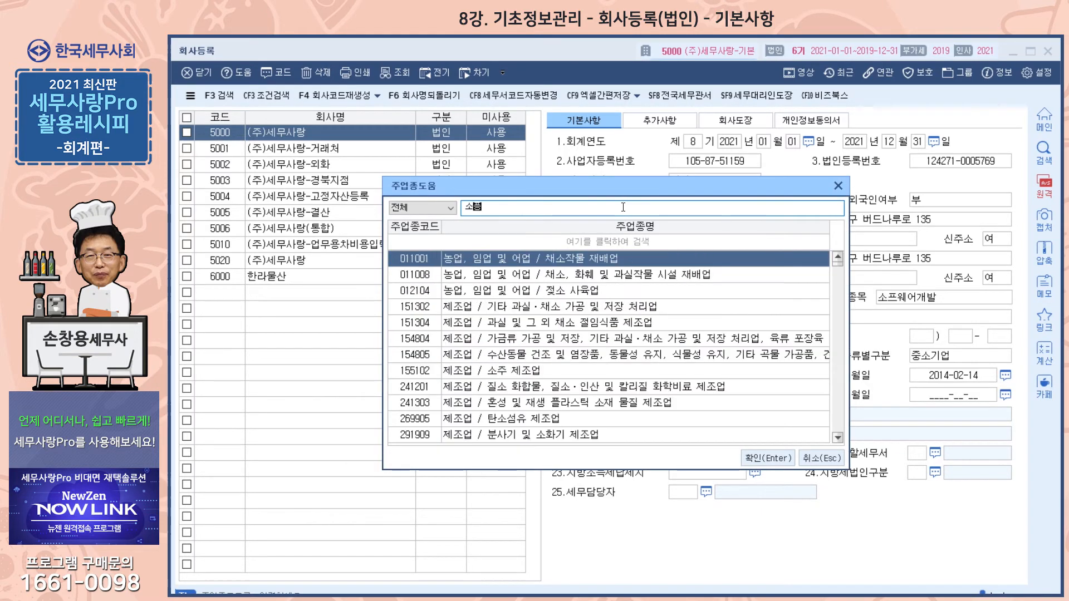
text(프웨개발)
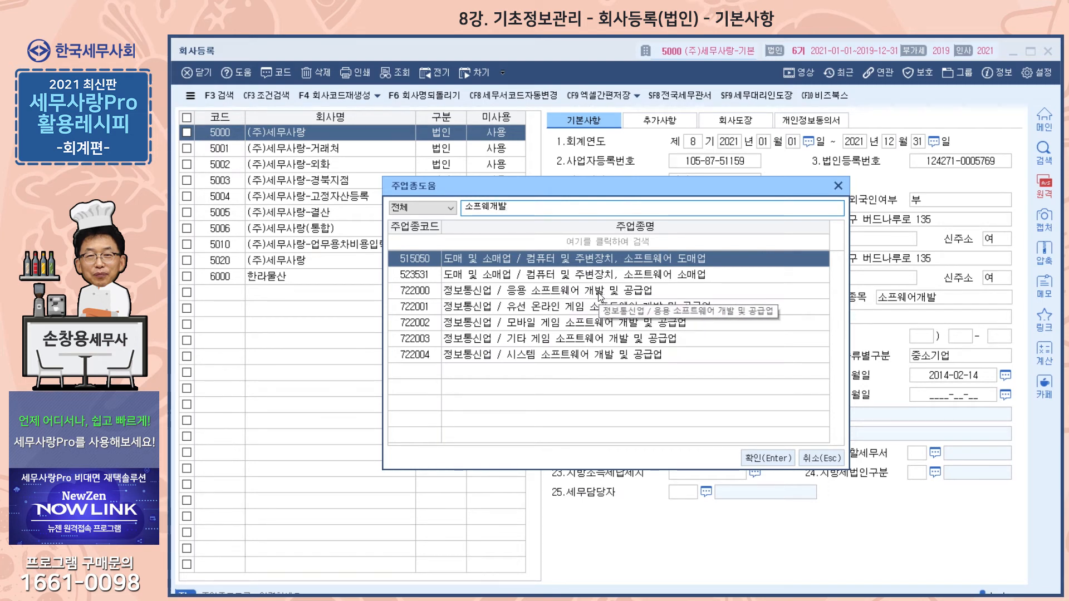
click(597, 293)
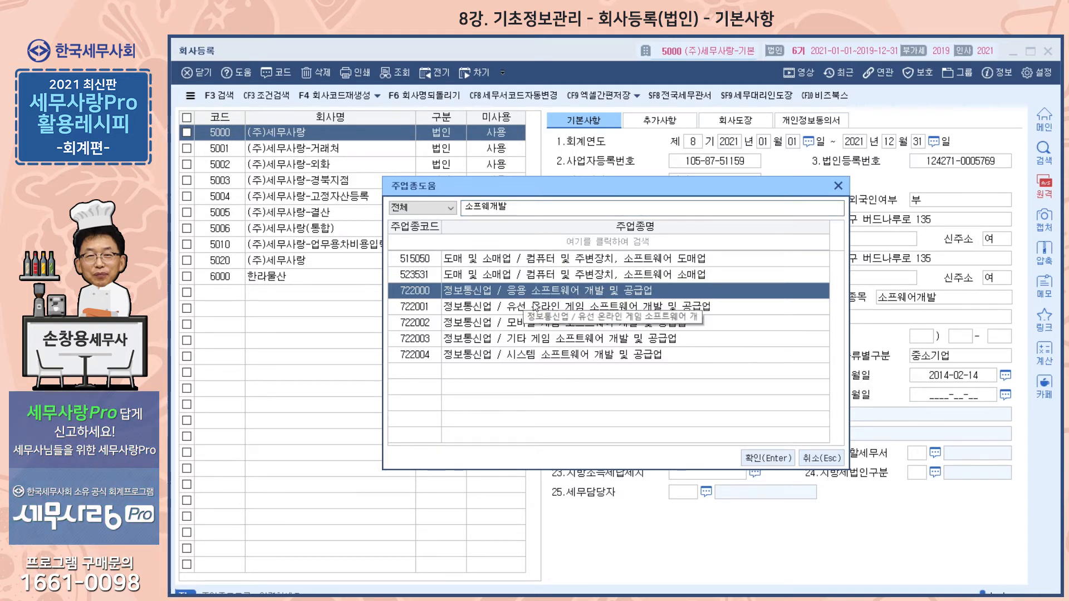
click(766, 458)
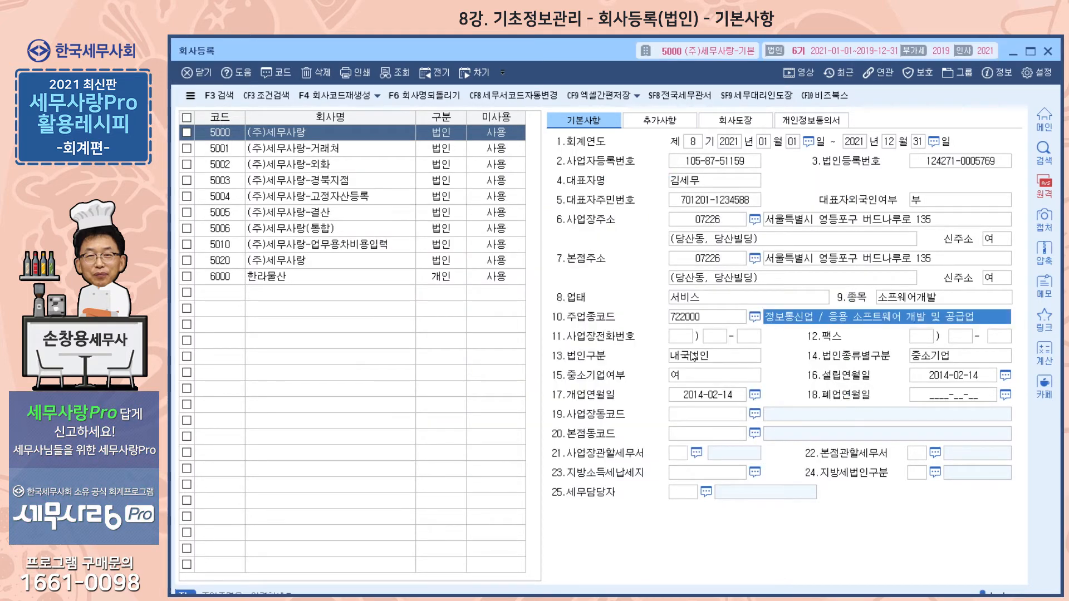
Leave the business phone and fax numbers blank and view the available 법인구분 (corporation type) options.
click(683, 338)
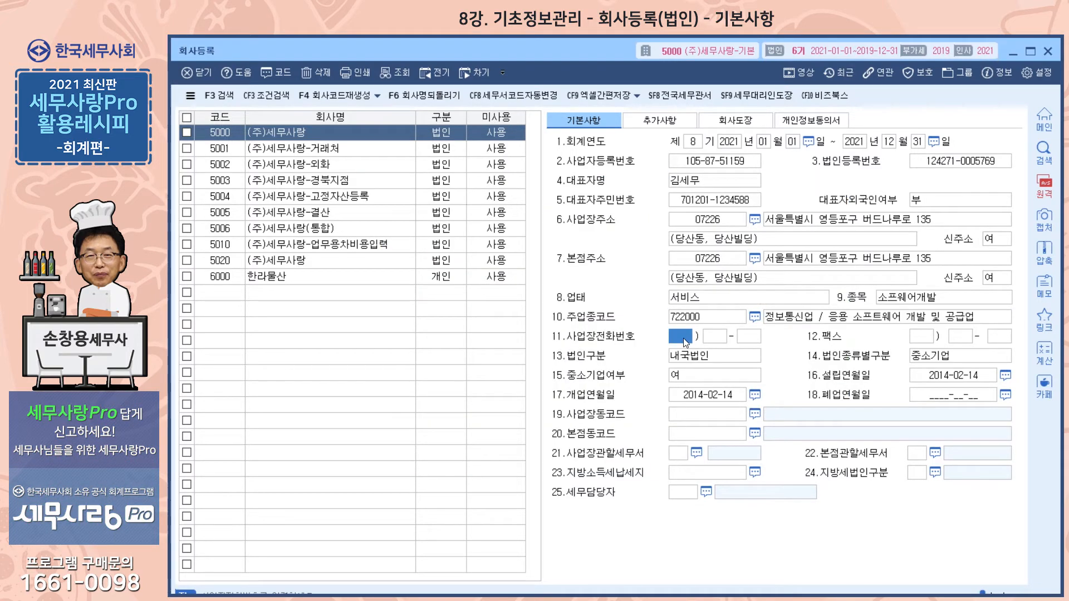
click(925, 337)
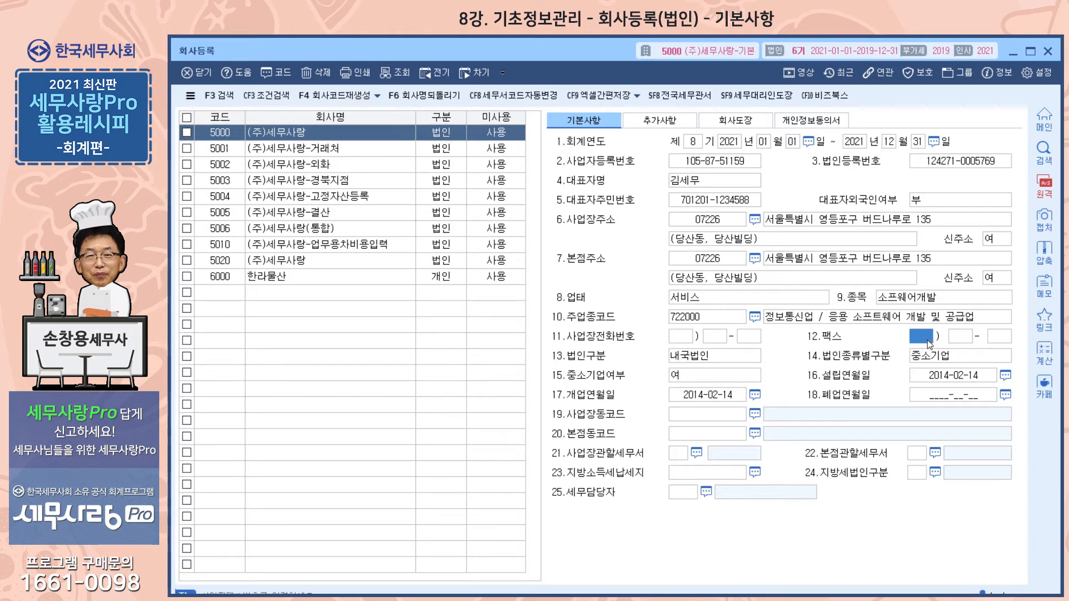
click(717, 358)
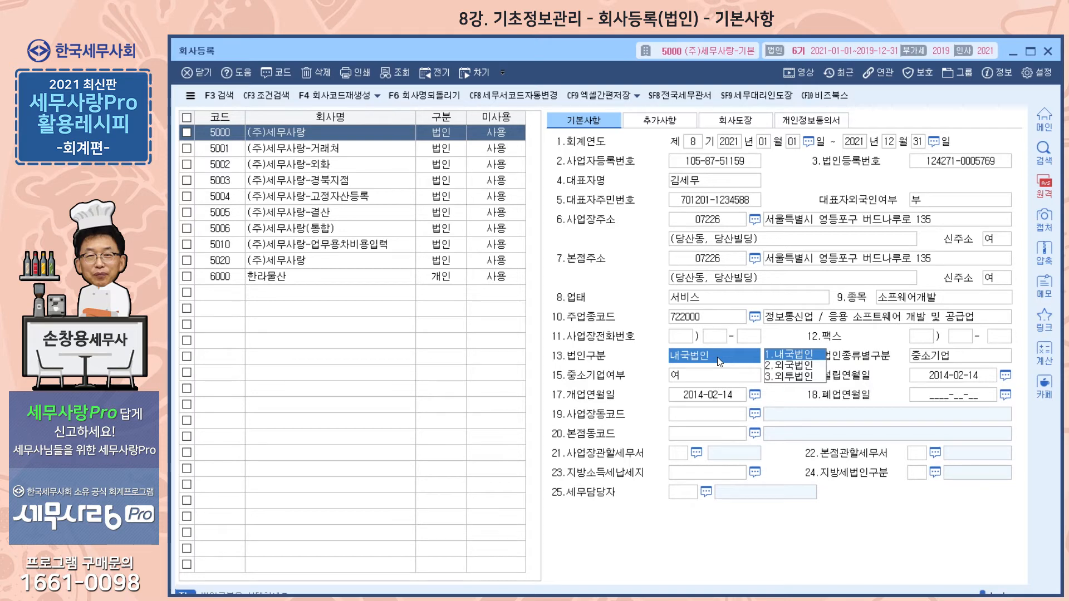
Switch to the lecture notes, examine the 주업종코드 and 중소기업여부 sections, and return to the company registration.
key(alt+Tab)
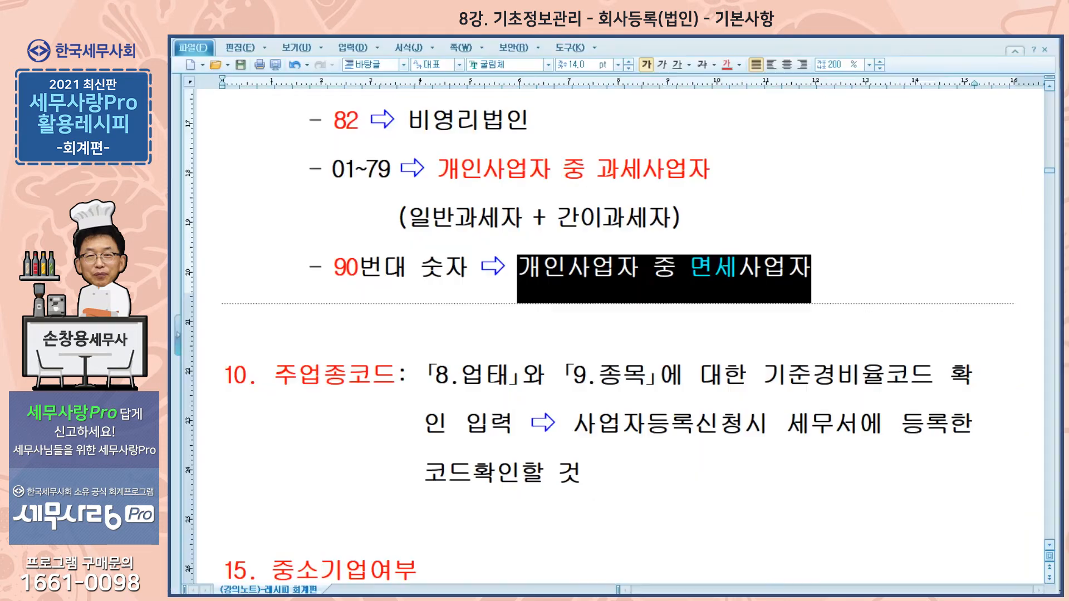
scroll(625, 444, down, 1)
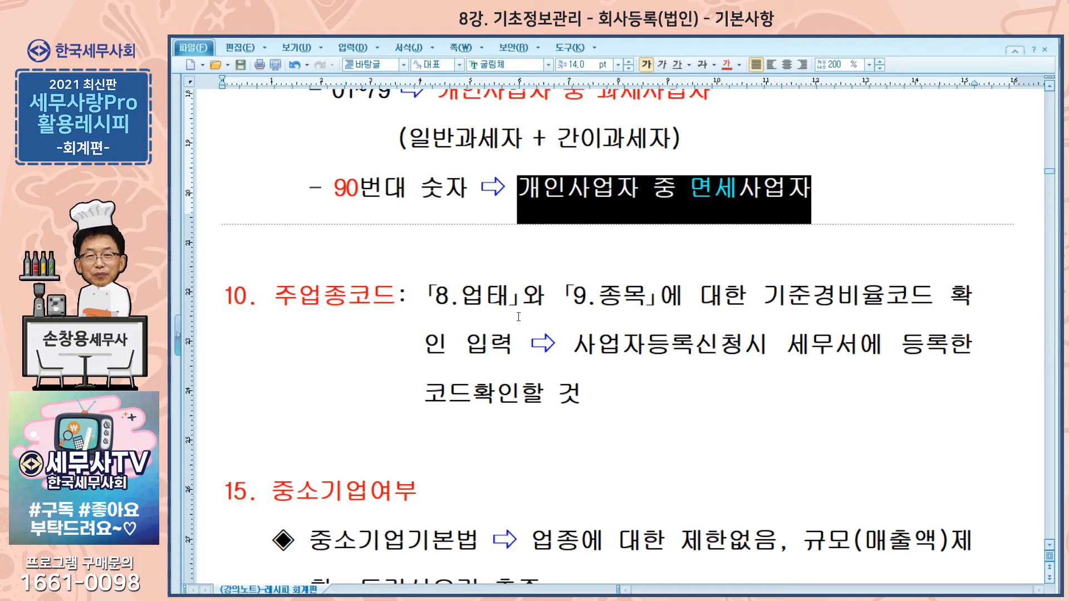
click(593, 375)
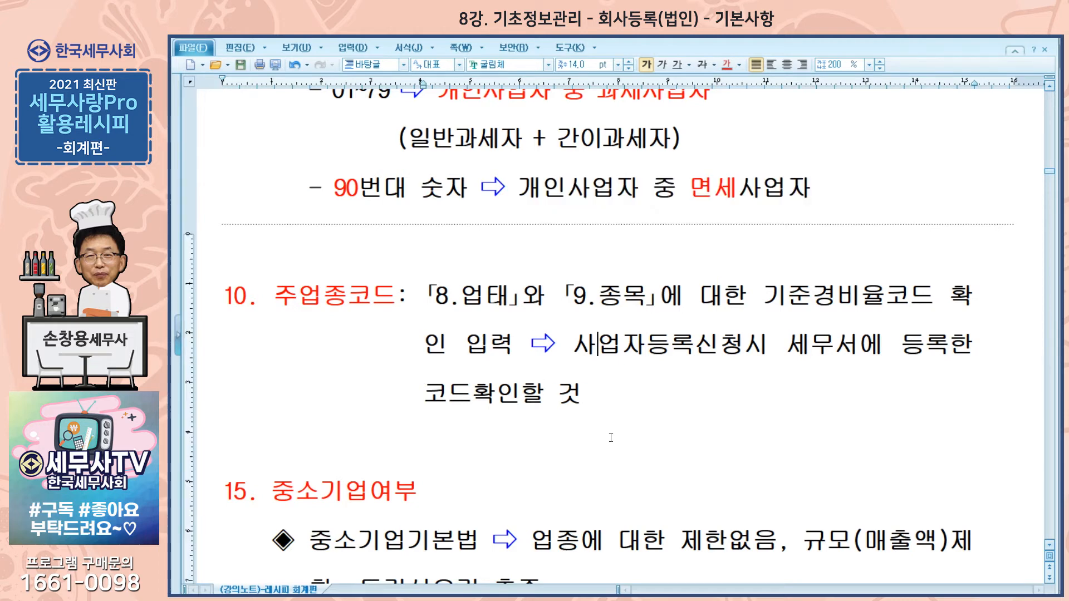
scroll(612, 426, down, 3)
scroll(612, 425, down, 3)
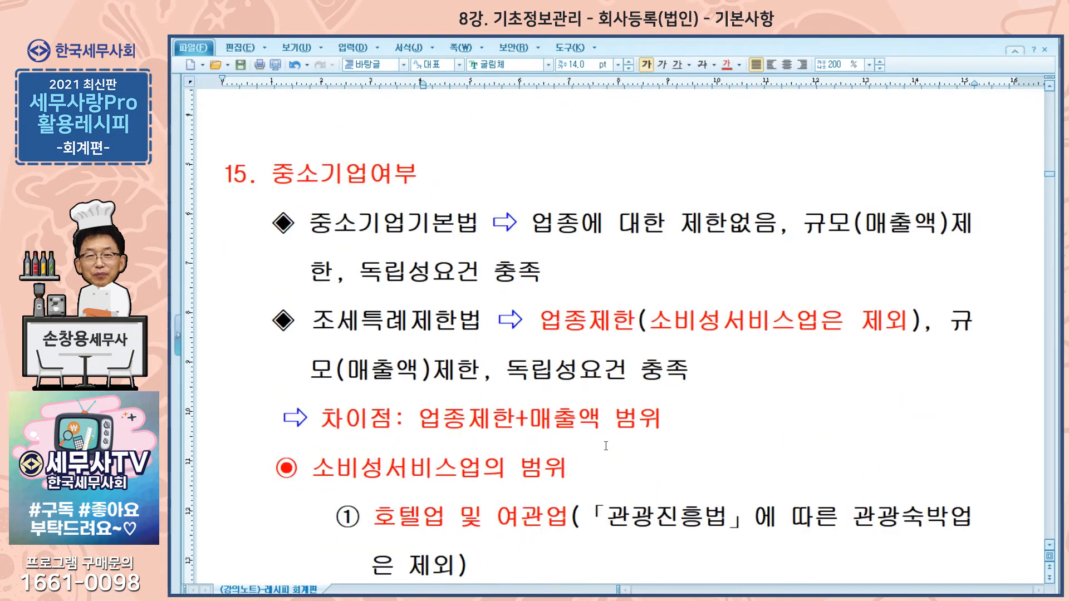
scroll(603, 482, down, 2)
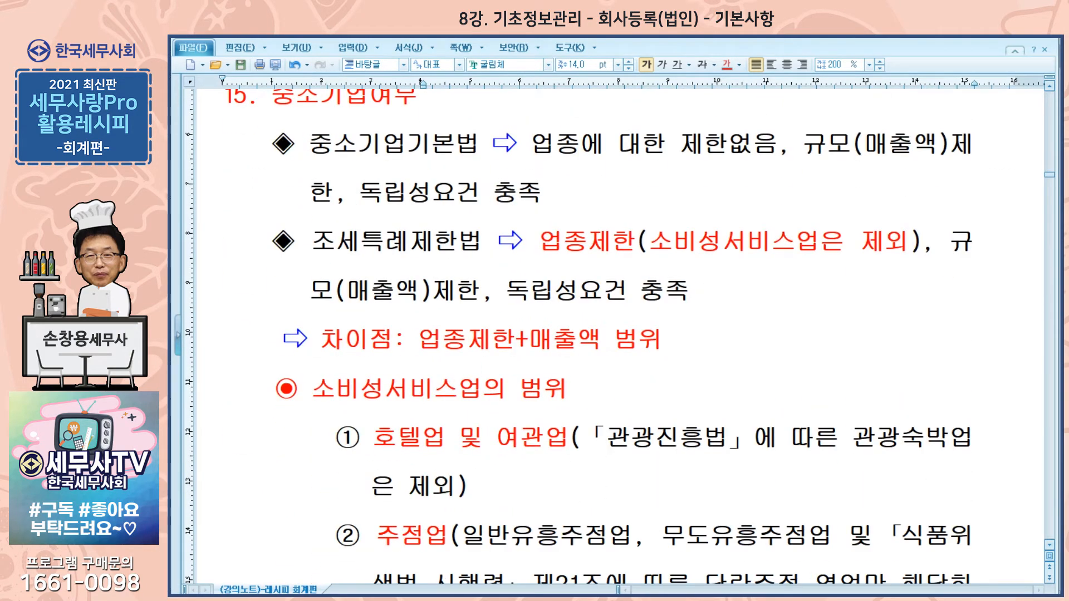
key(alt+Tab)
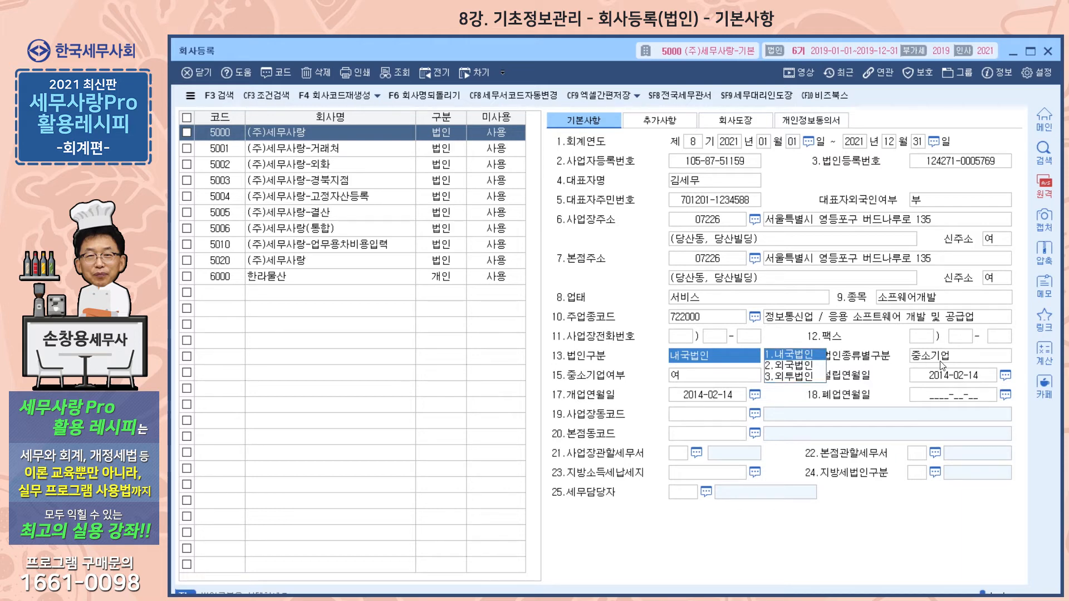
Review the 법인종류별구분 (corporation category) options and select 5. 중소기업.
click(958, 358)
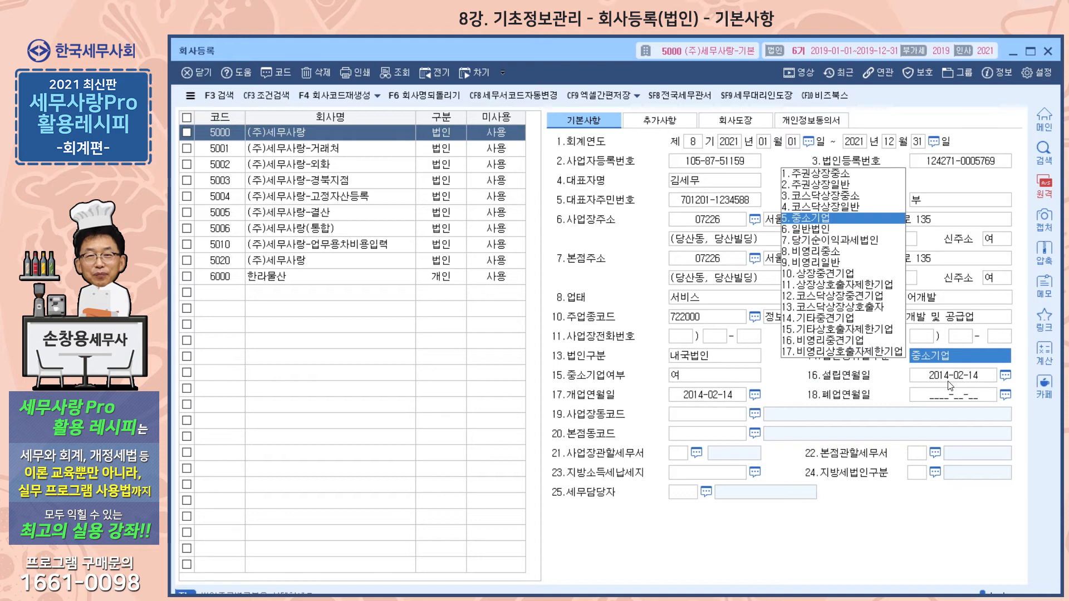
key(Return)
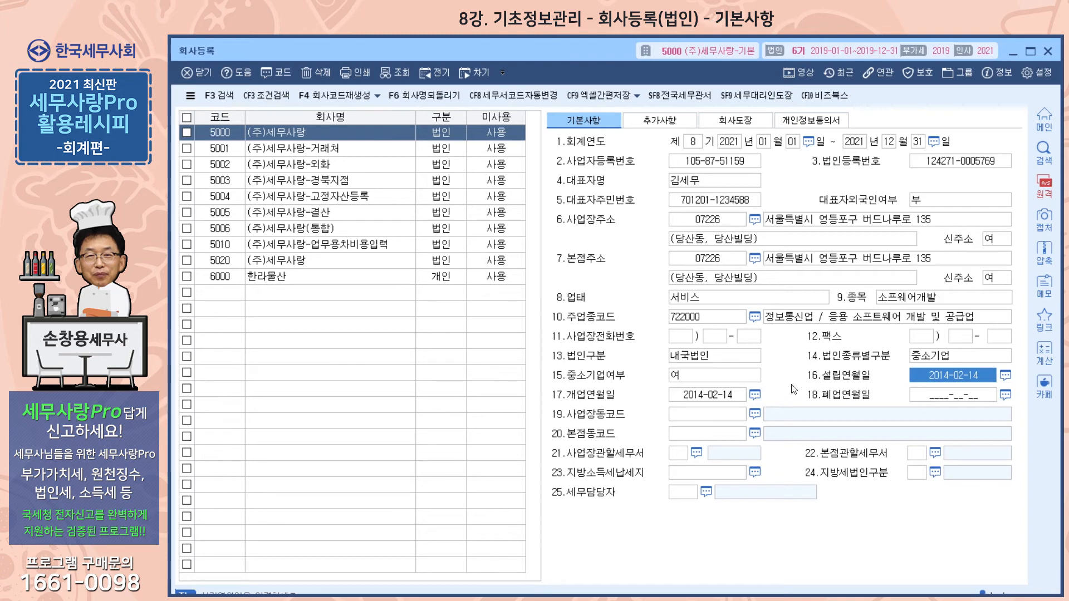
click(939, 357)
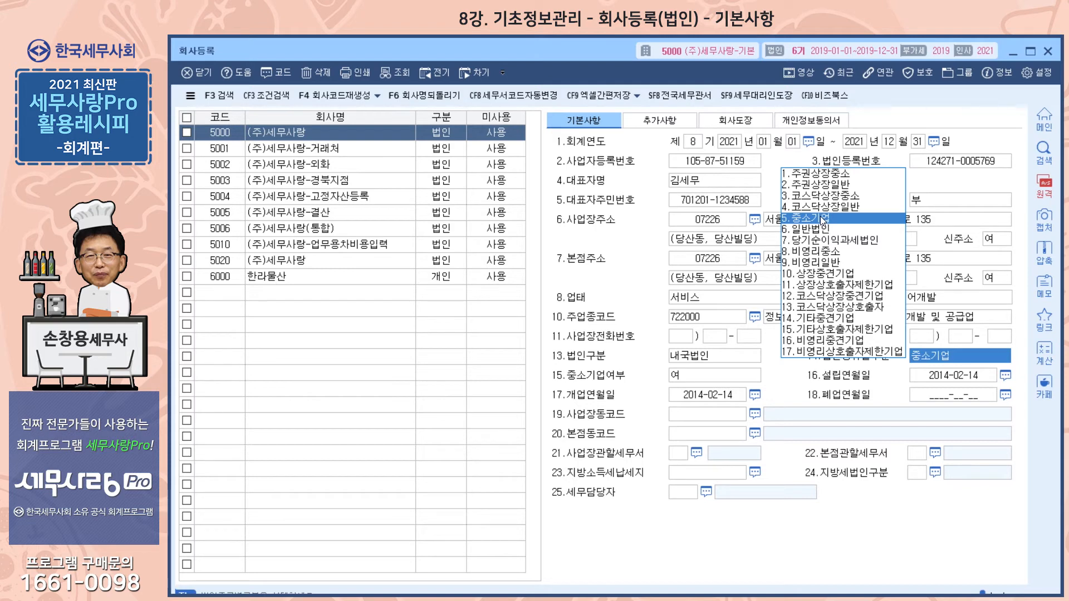
click(822, 219)
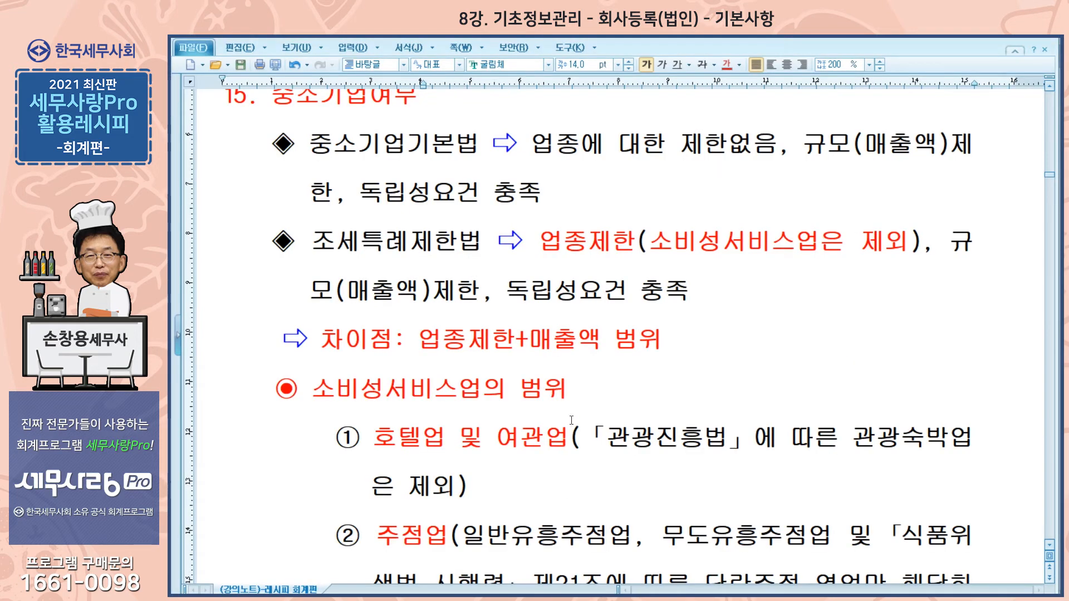
Examine the 중소기업여부 section in the lecture notes, comparing 중소기업기본법 with 조세특례제한법.
click(1051, 88)
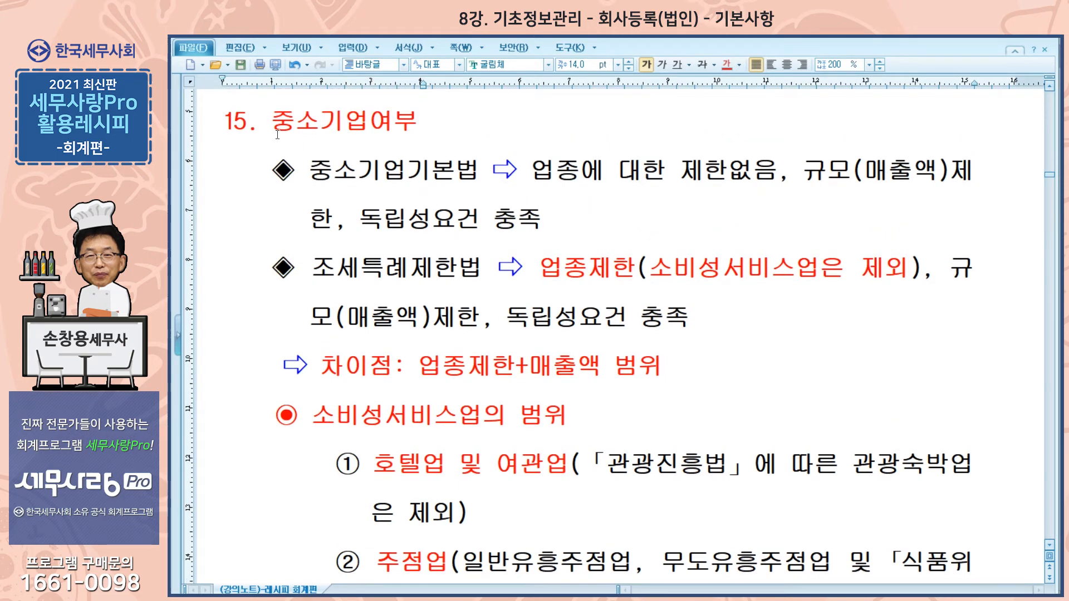
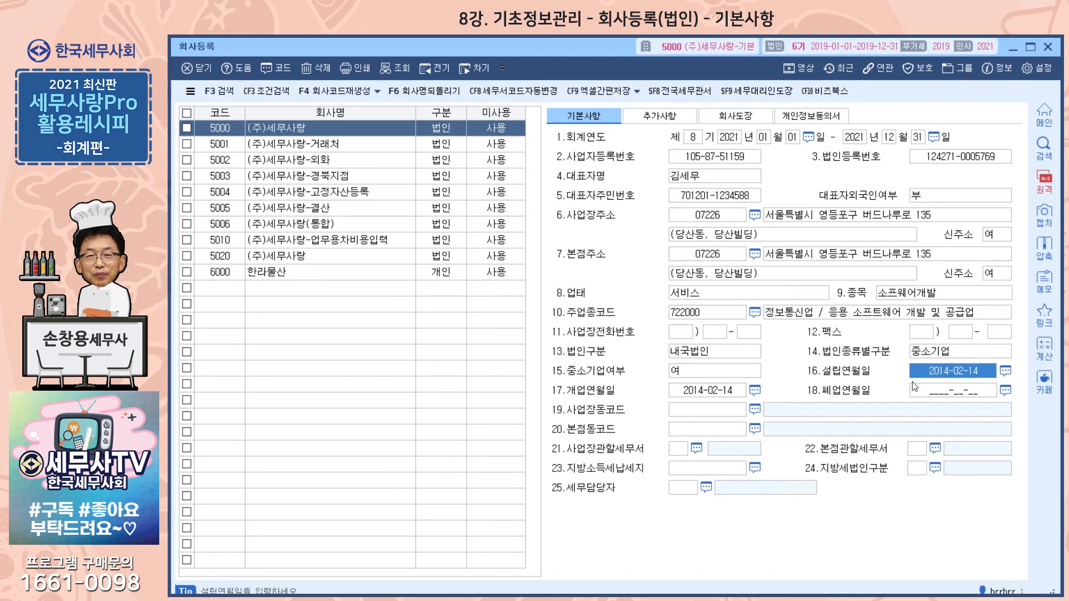
click(736, 388)
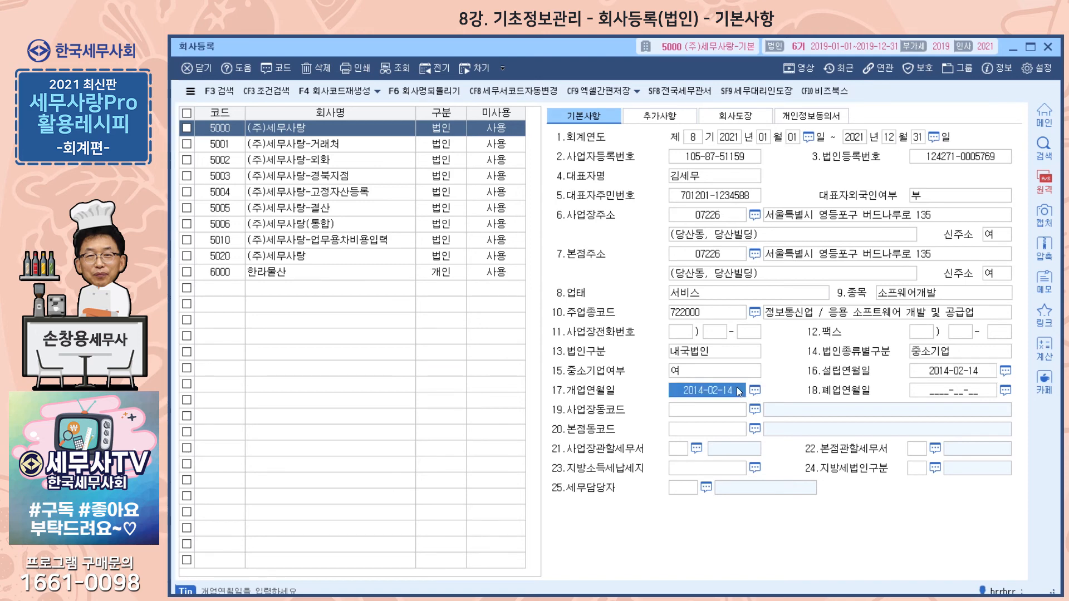
click(724, 417)
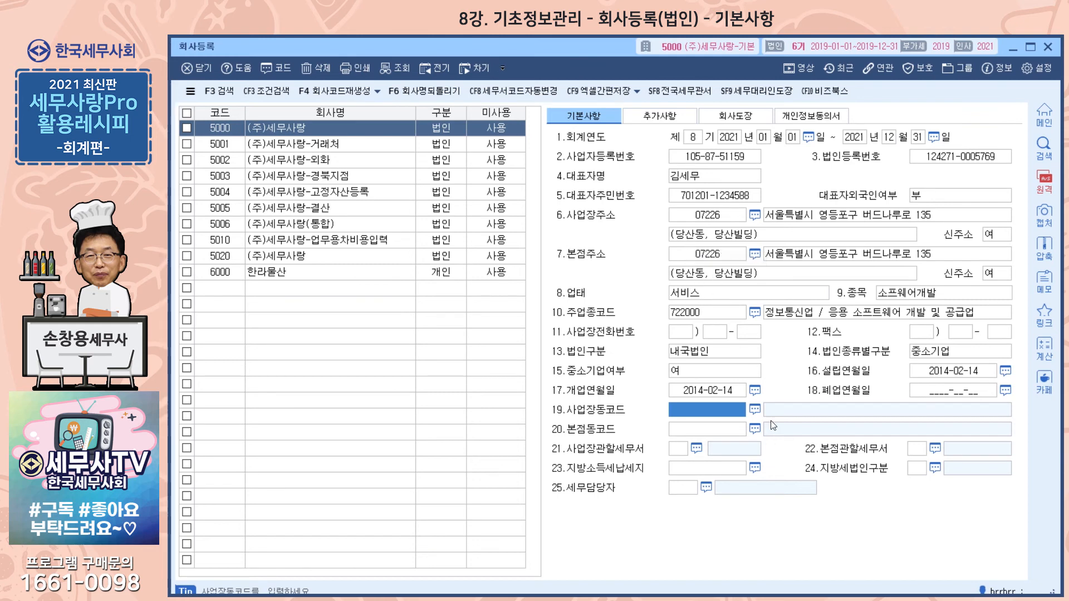
click(755, 410)
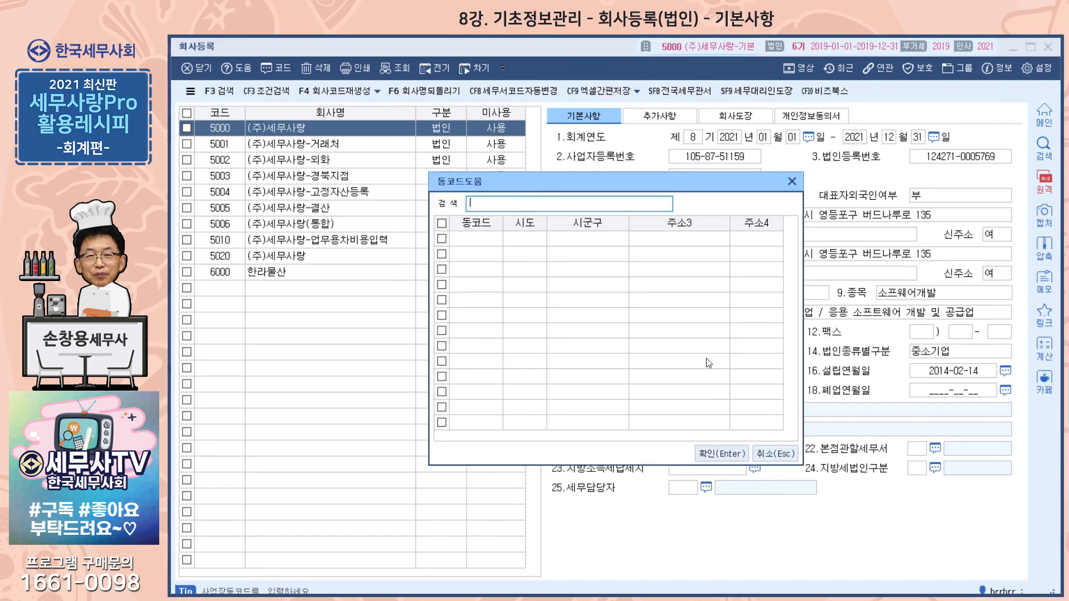
text(당산동)
key(Return)
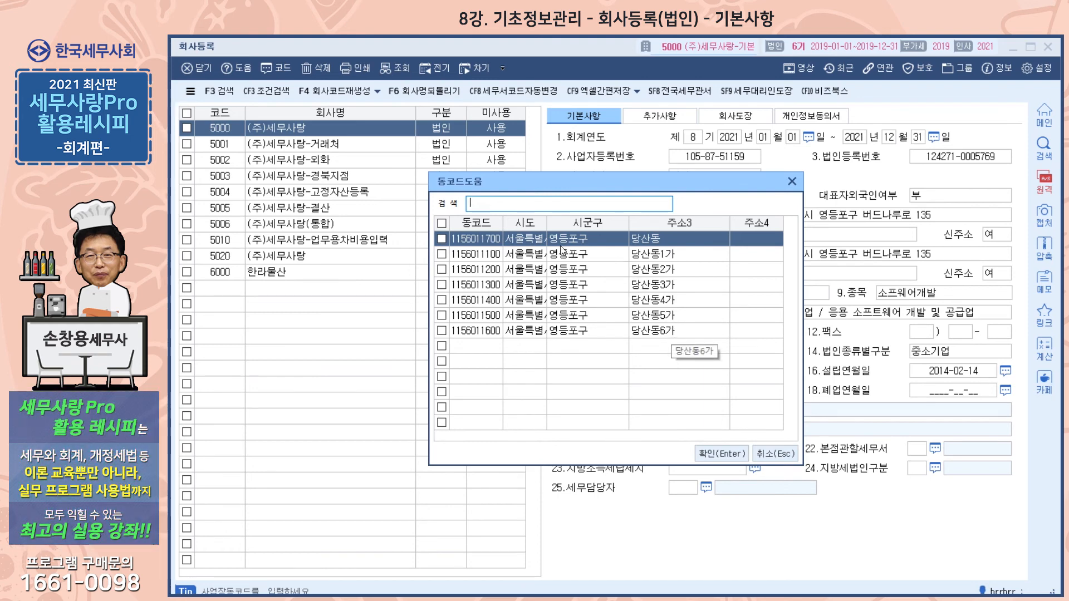
drag(643, 180, 650, 104)
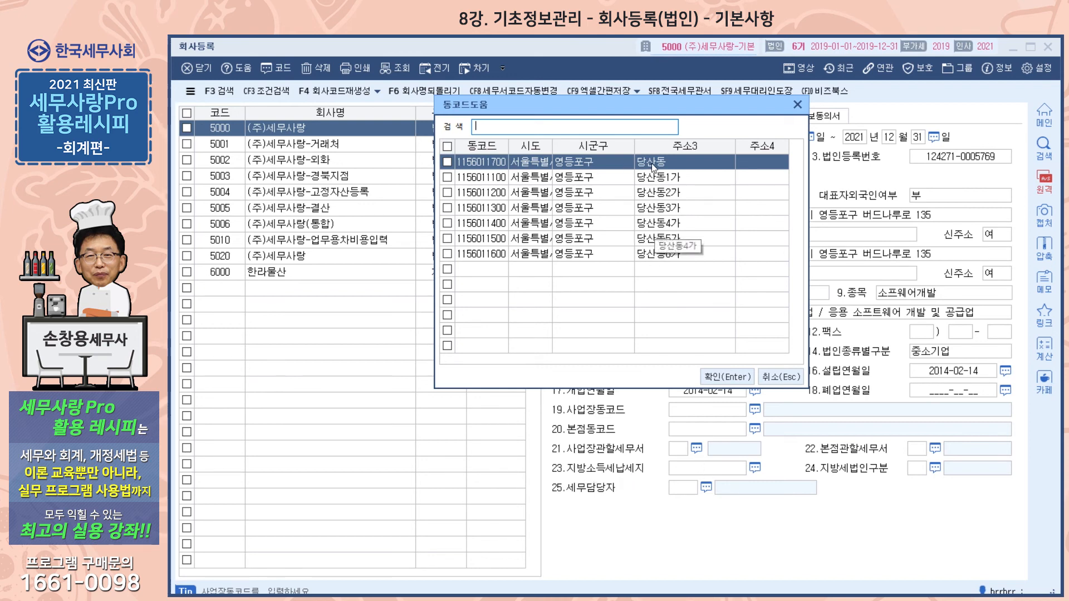
click(709, 377)
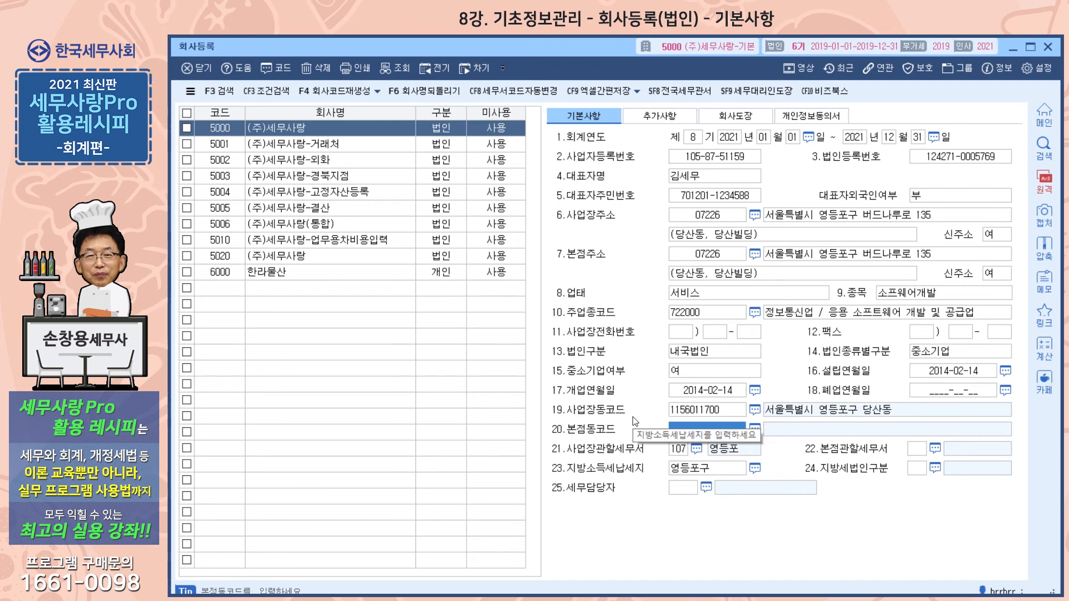
click(757, 428)
text(다산동)
key(BackSpace)
key(BackSpace)
key(BackSpace)
text(당산)
key(Return)
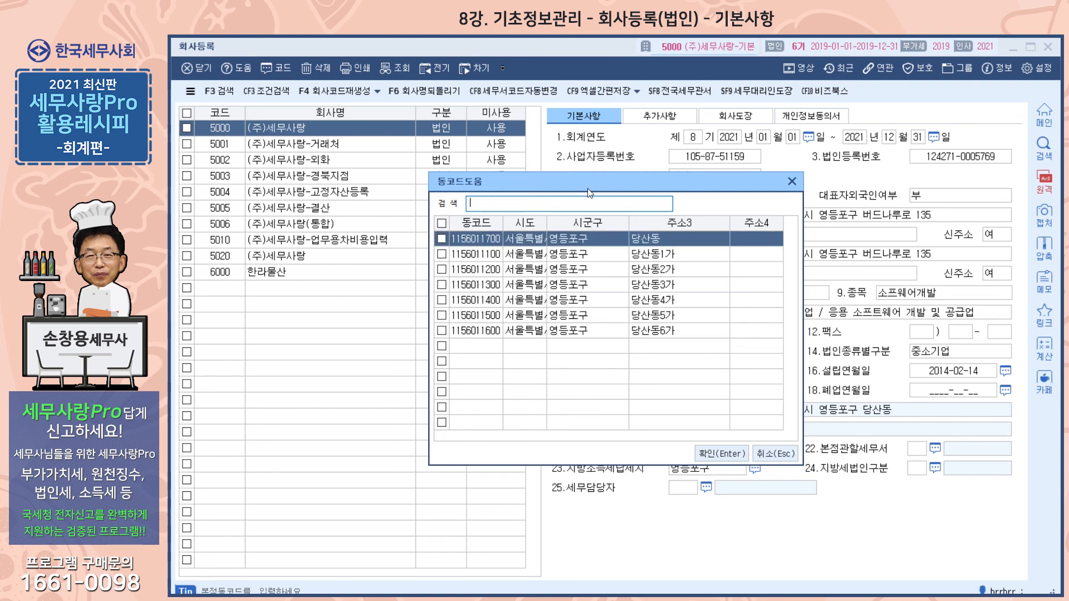
click(721, 453)
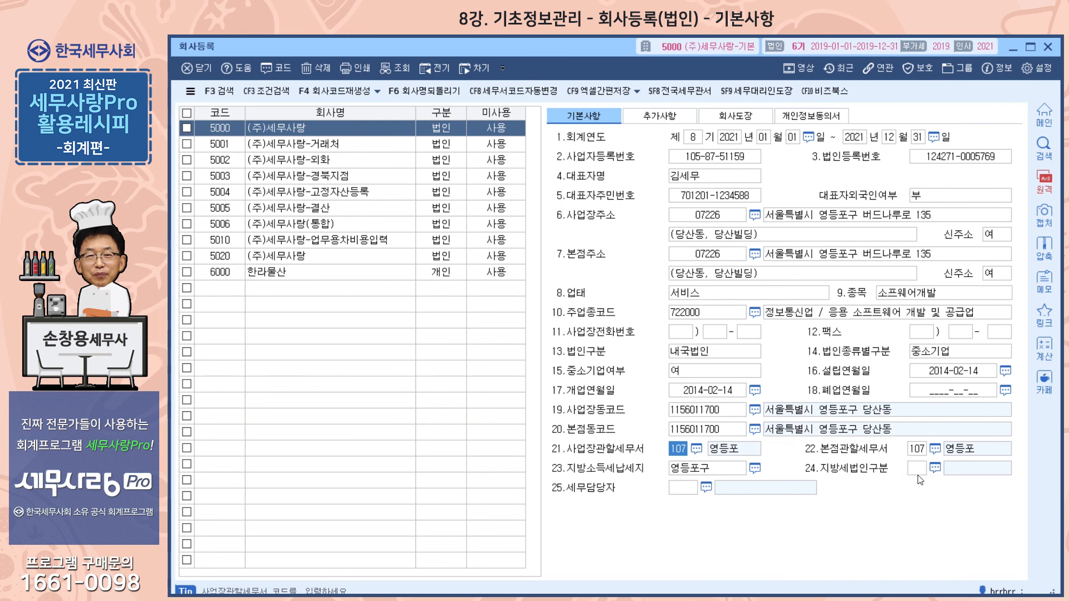
Set the 지방세법인구분 to code 22, 주식회사 00, and go on to the 세무담당자 field.
click(935, 469)
click(935, 469)
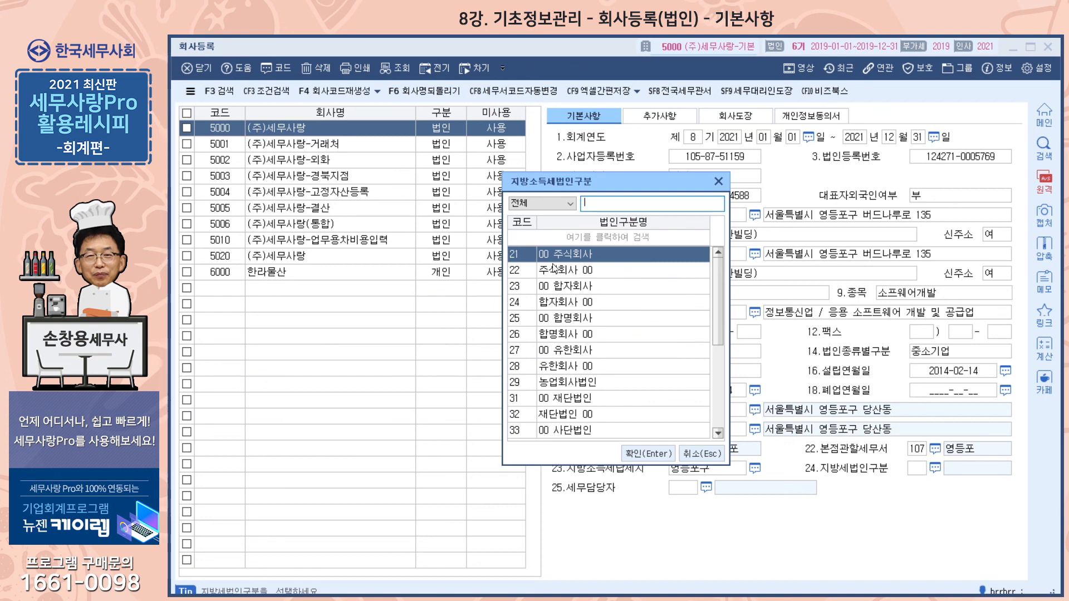
click(567, 273)
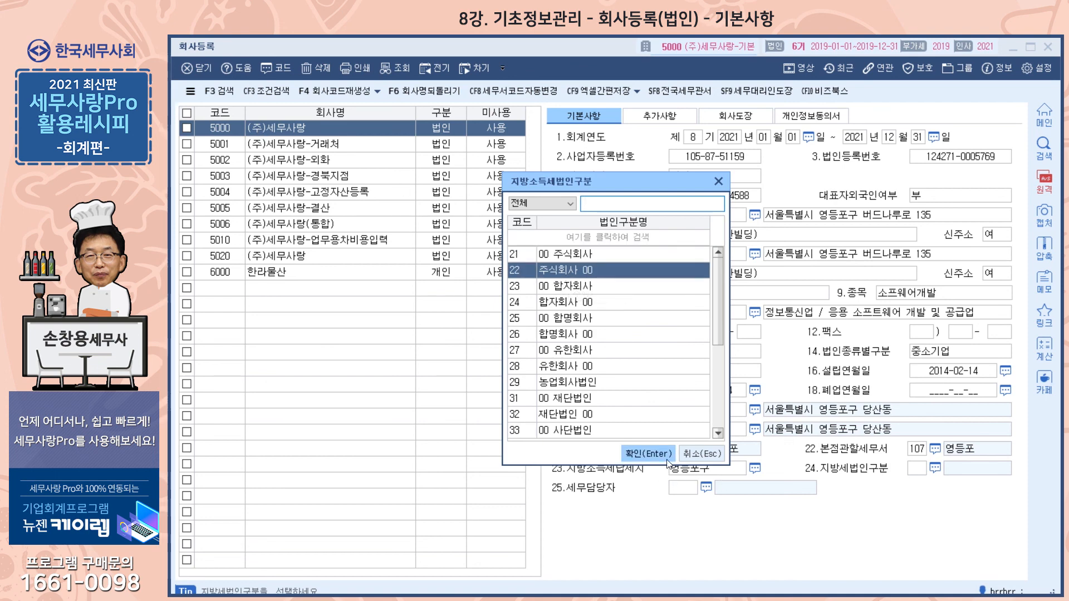
click(647, 453)
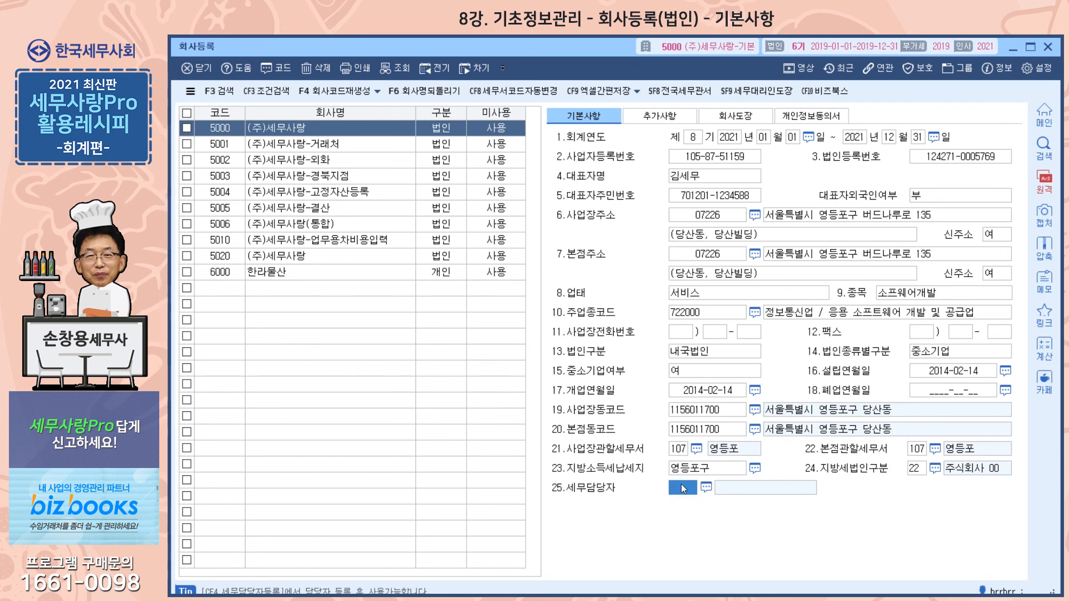
mouse_move(684, 488)
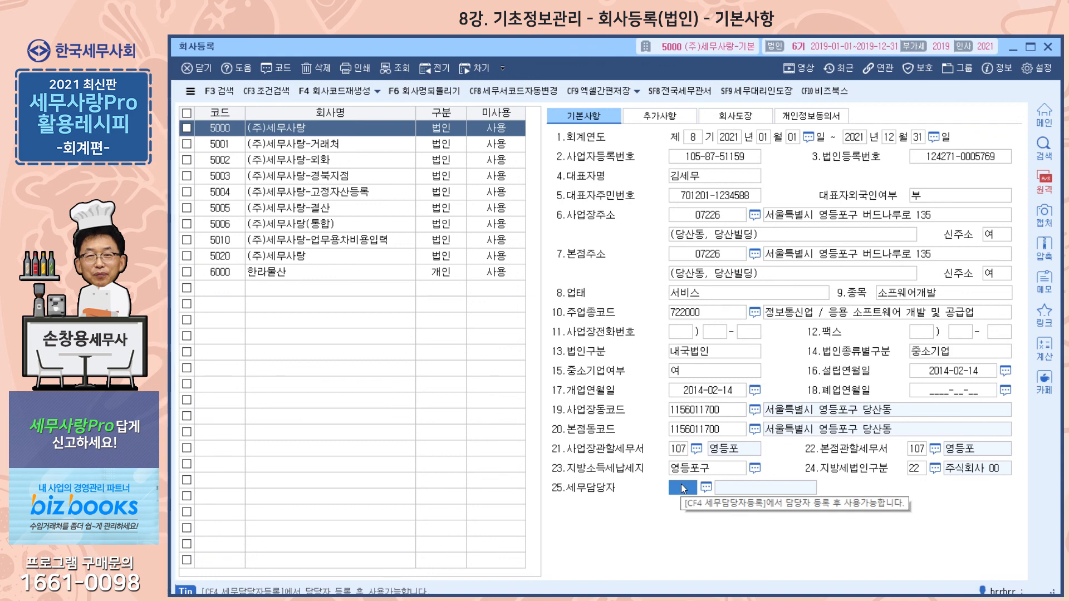